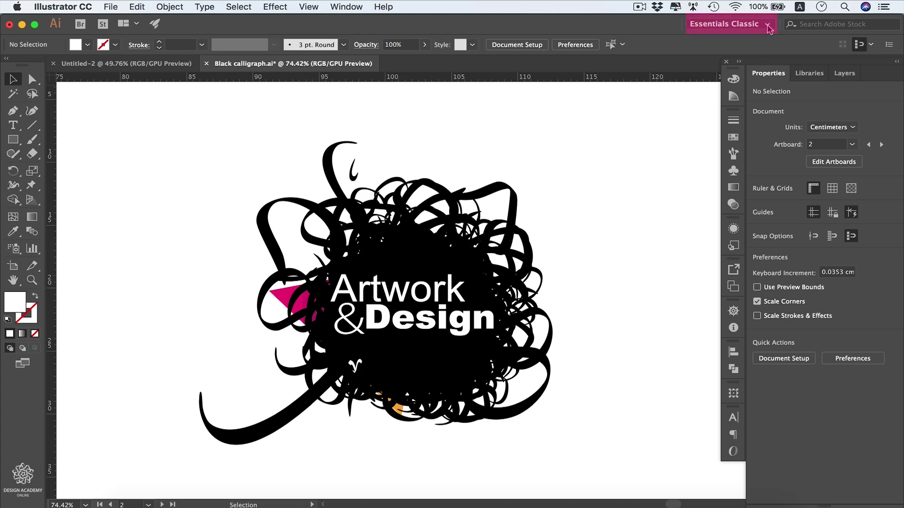
Switch the workspace to Essentials and back to Essentials Classic
left_click(768, 29)
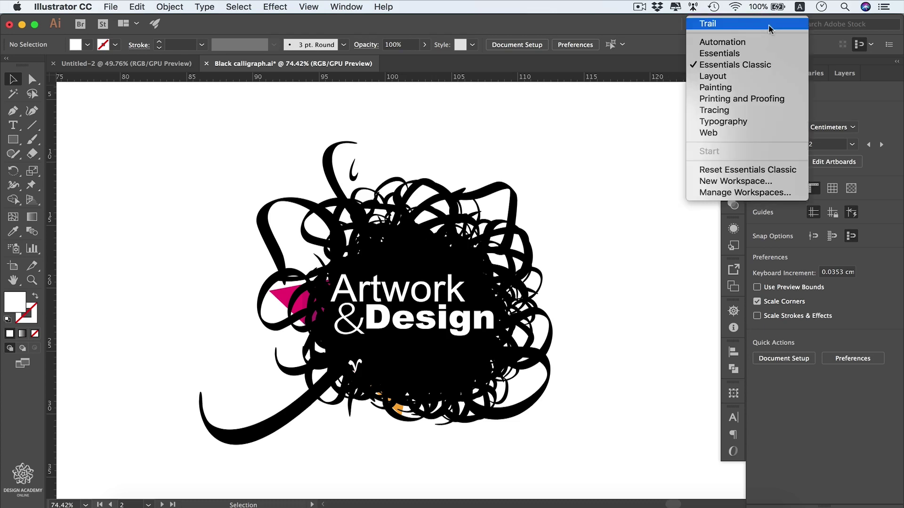
left_click(786, 54)
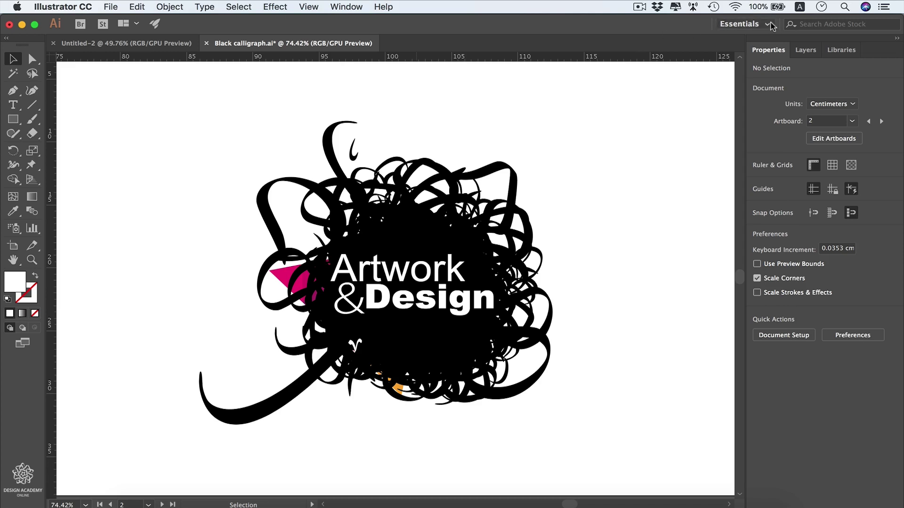
left_click(771, 26)
left_click(772, 68)
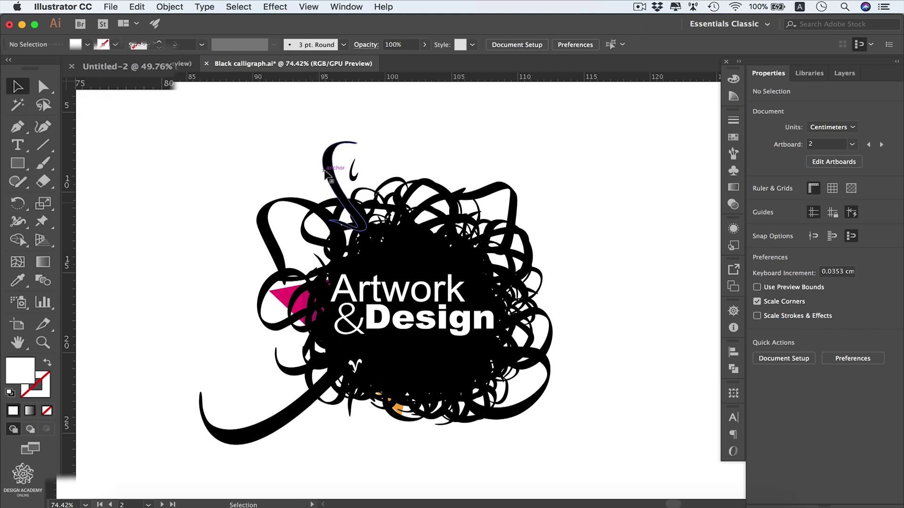
Select the curled black path at the artwork's upper edge, followed by the "Artwork" text
left_click(327, 173)
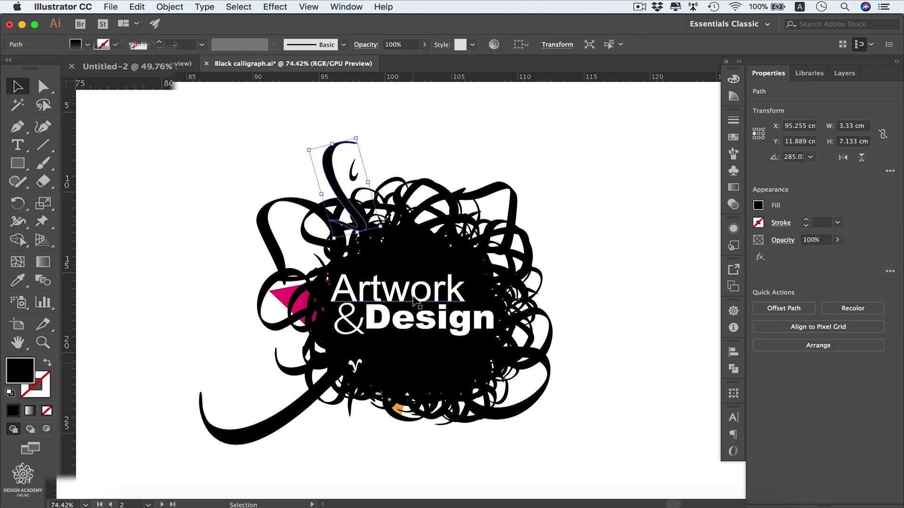
left_click(414, 300)
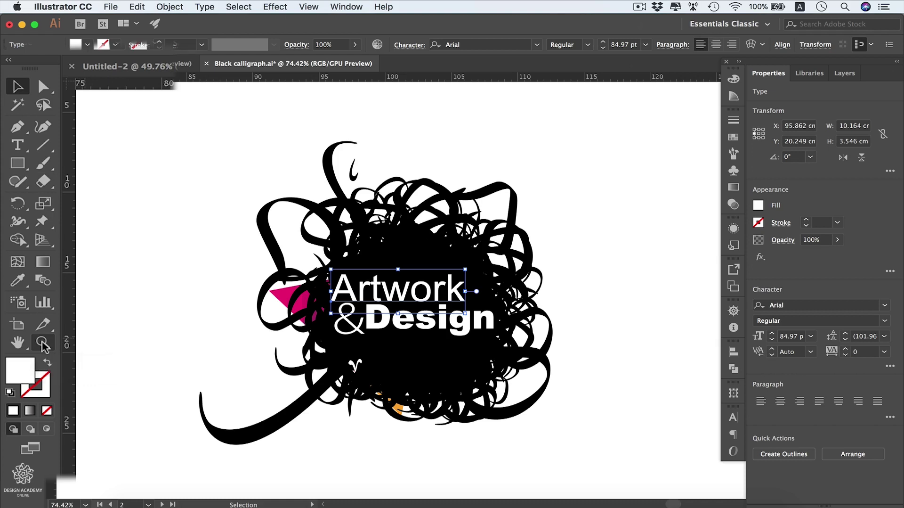
Activate the Zoom tool and the Hand tool in turn, and return to the Selection tool
key("z")
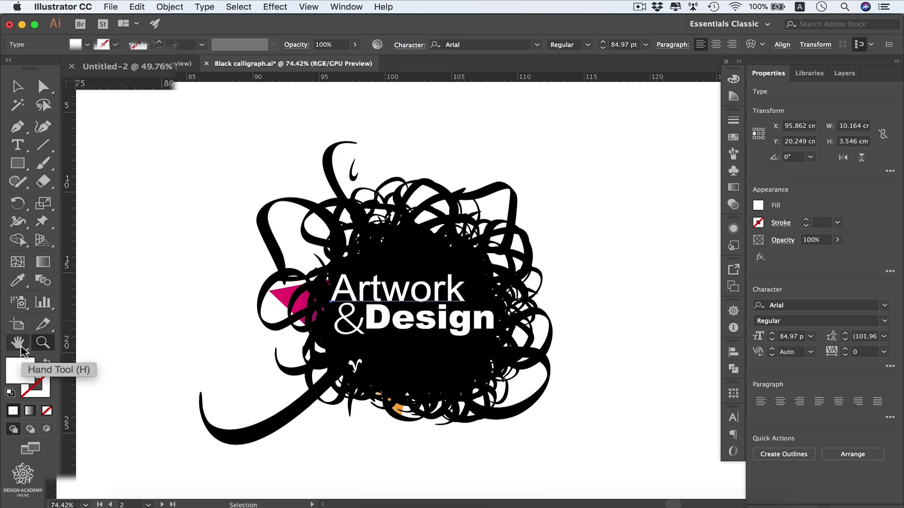
key("h")
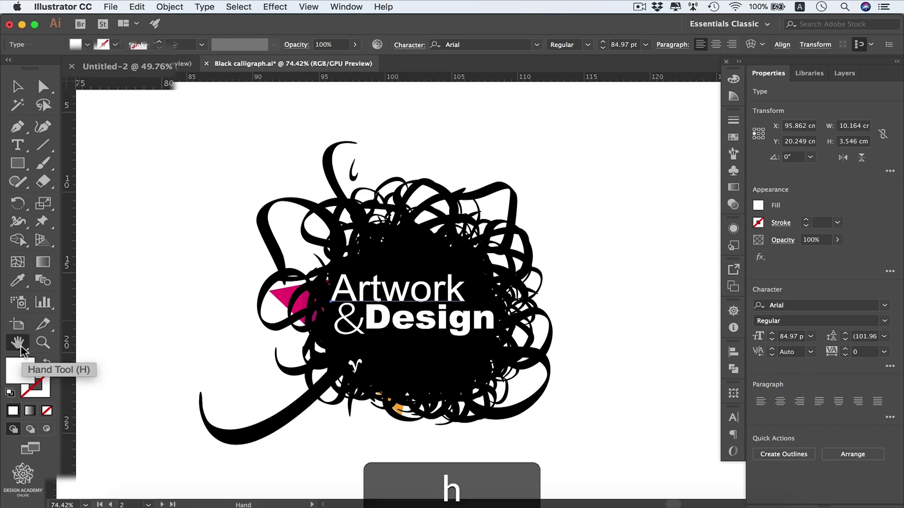
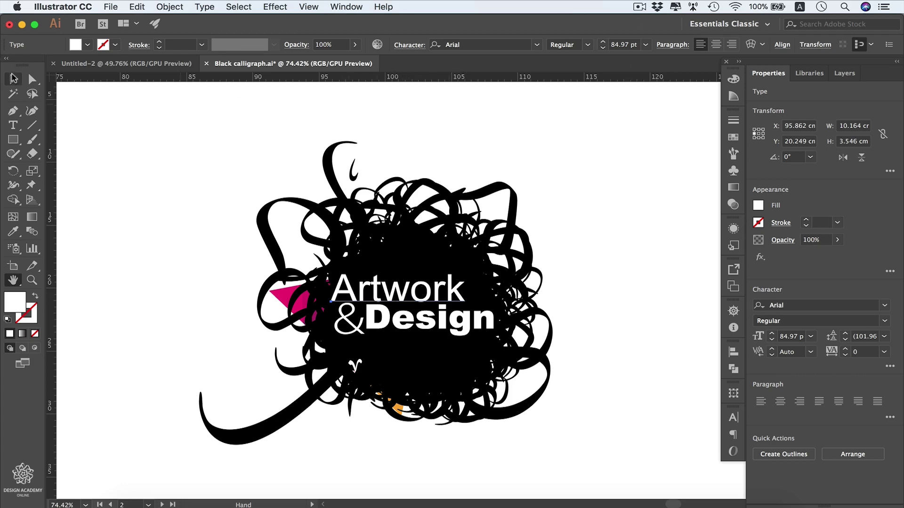
left_click(13, 79)
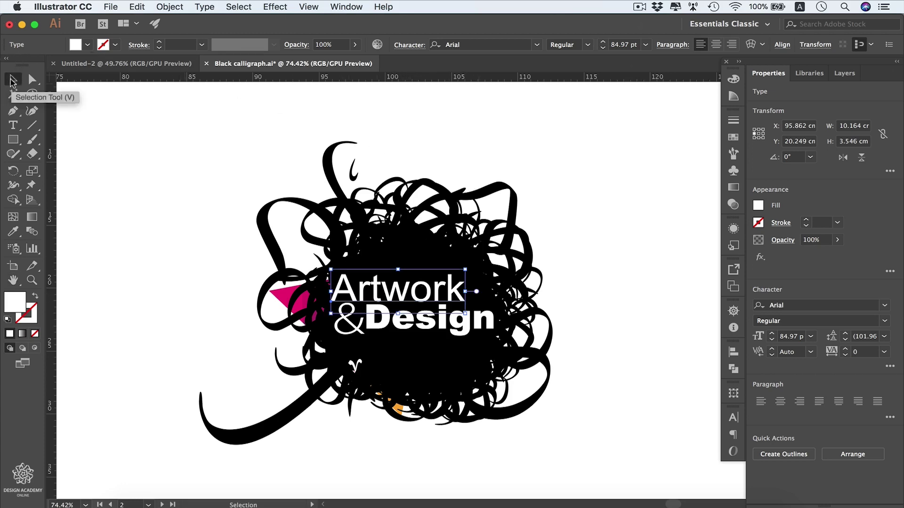
Try a magenta fill on the "Artwork" text and set its fill back to white
left_click(88, 45)
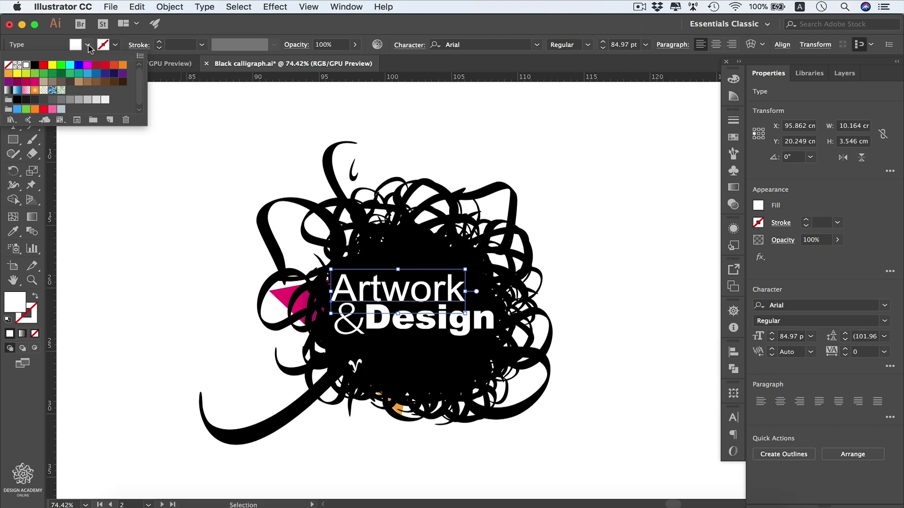
left_click(36, 82)
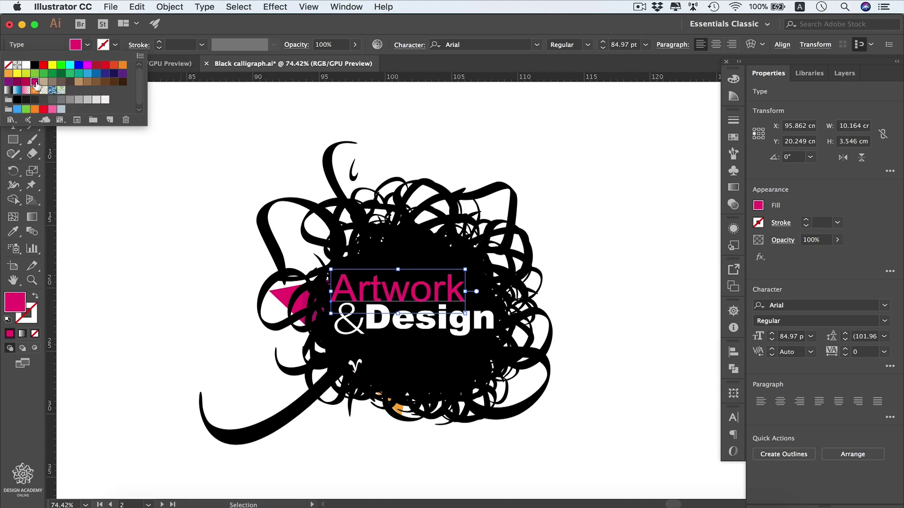
left_click(25, 66)
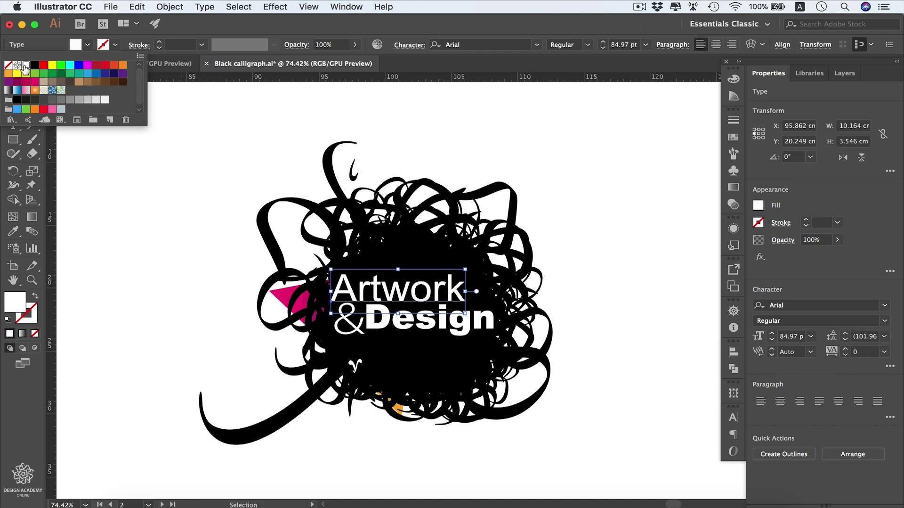
Look through the available font families, font styles and font sizes for the "Artwork" text
left_click(537, 45)
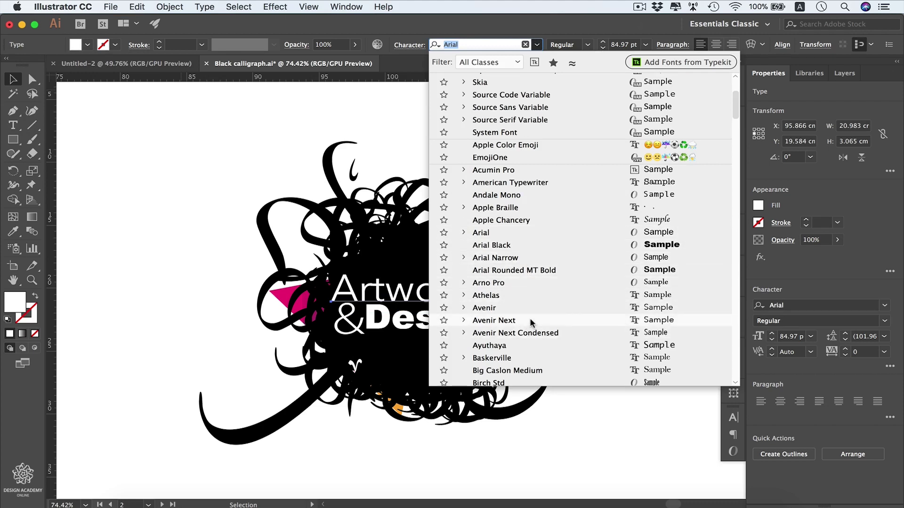
left_click(588, 45)
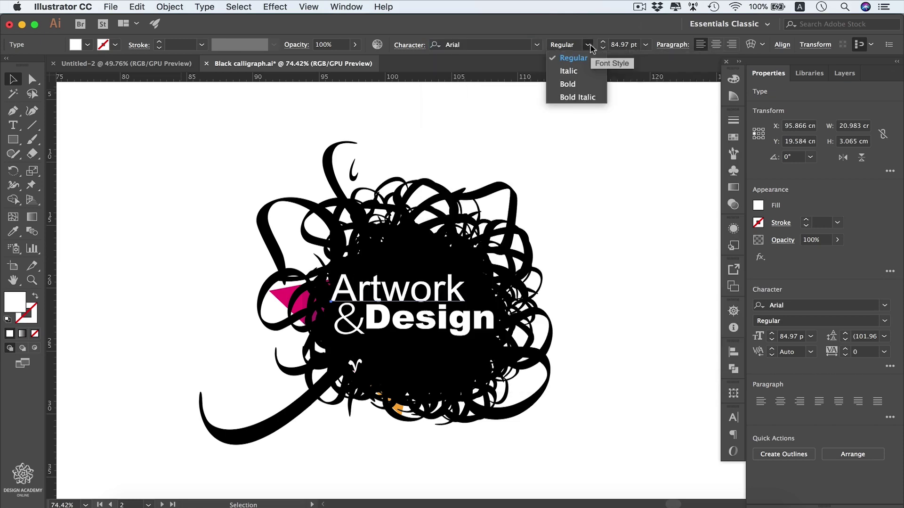
key("Escape")
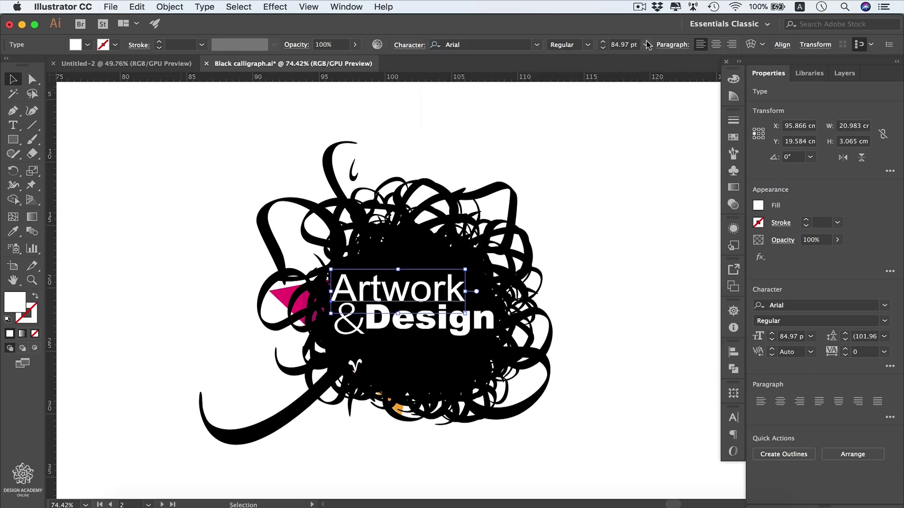
left_click(645, 44)
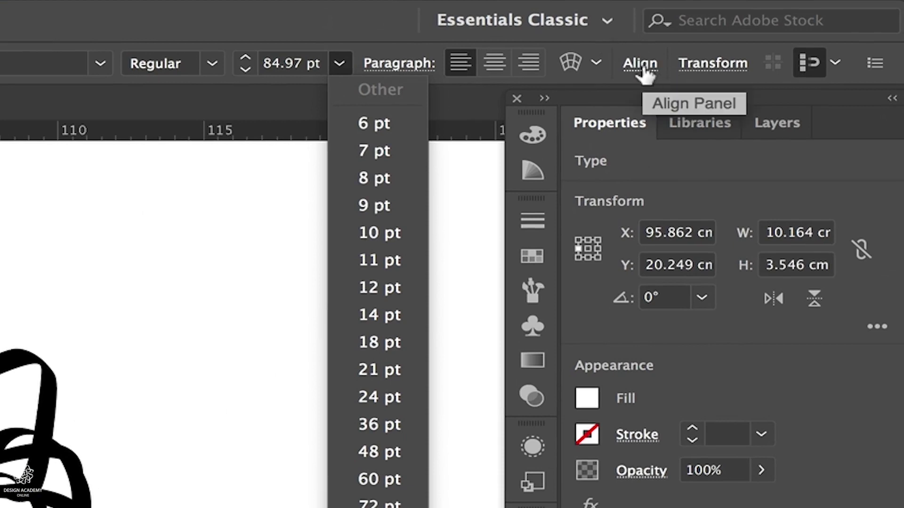
Examine the Align and Transform options available for the "Artwork" text
left_click(642, 70)
left_click(641, 71)
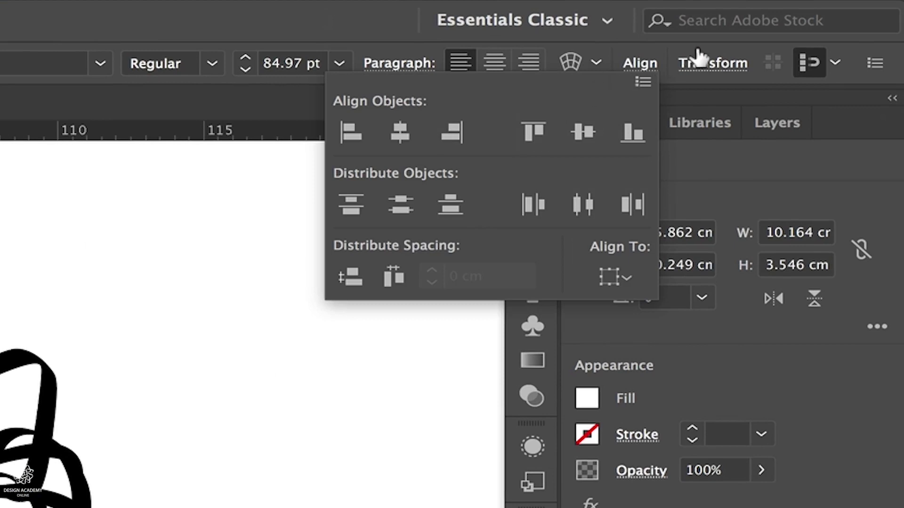
left_click(712, 70)
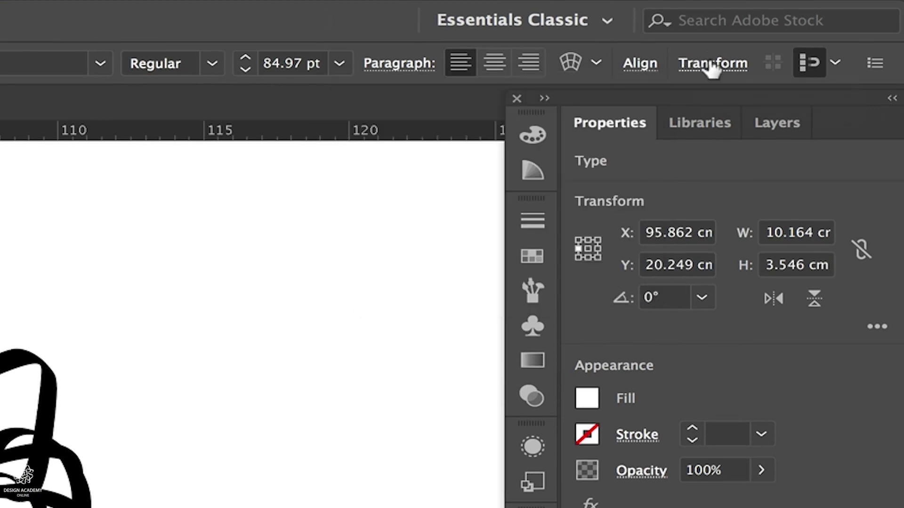
left_click(709, 62)
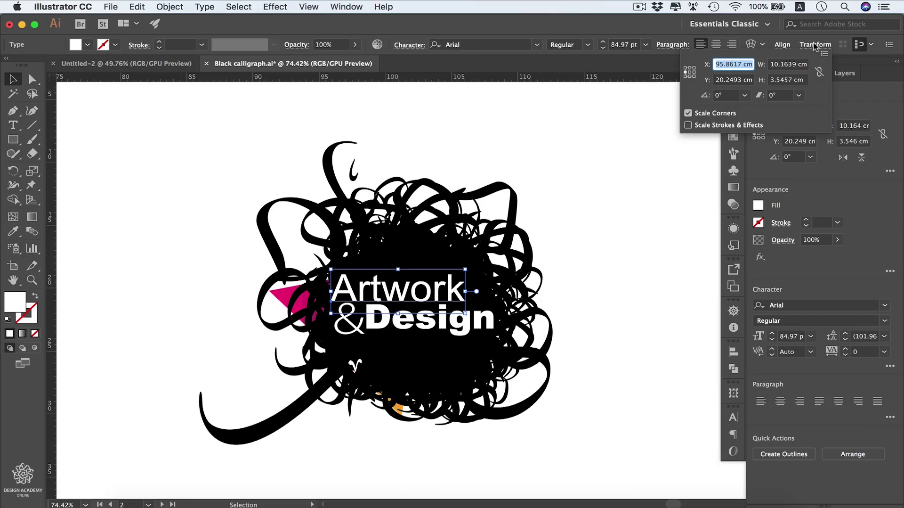
left_click(870, 66)
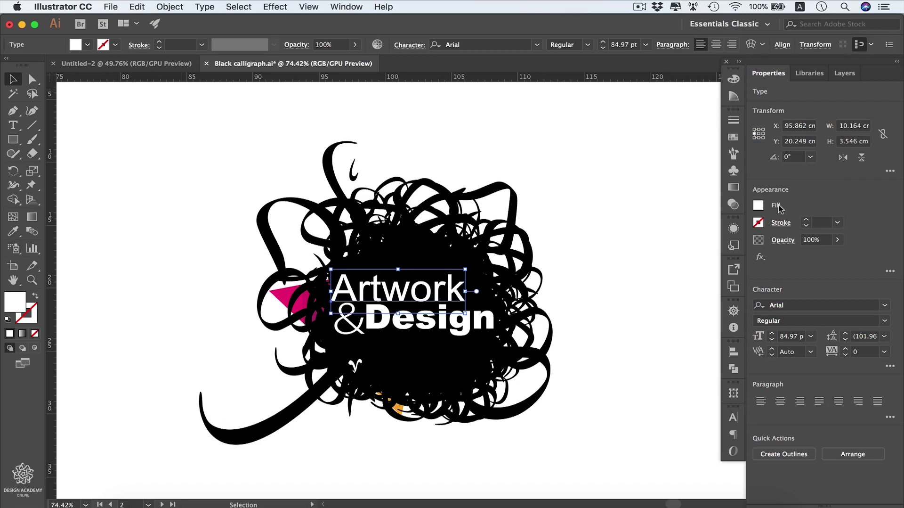
View the fill swatches and font list offered in the "Artwork" text's properties
left_click(759, 205)
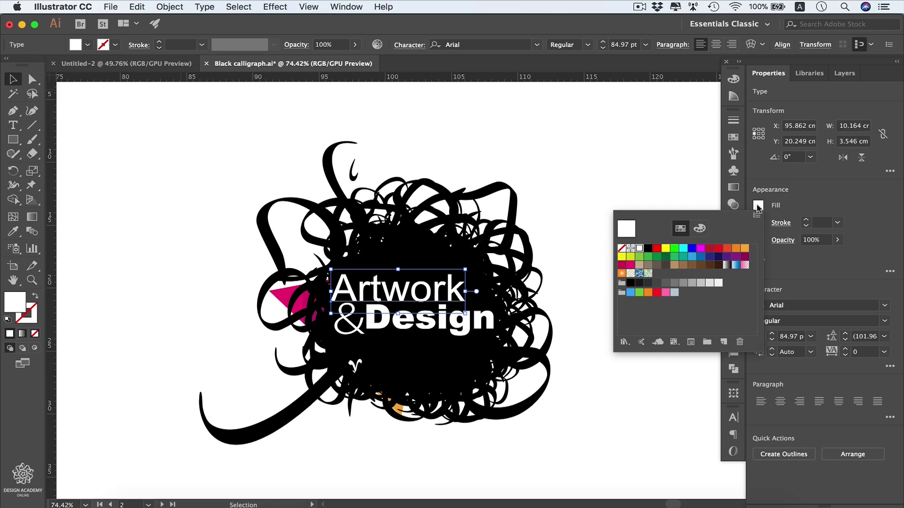
left_click(758, 207)
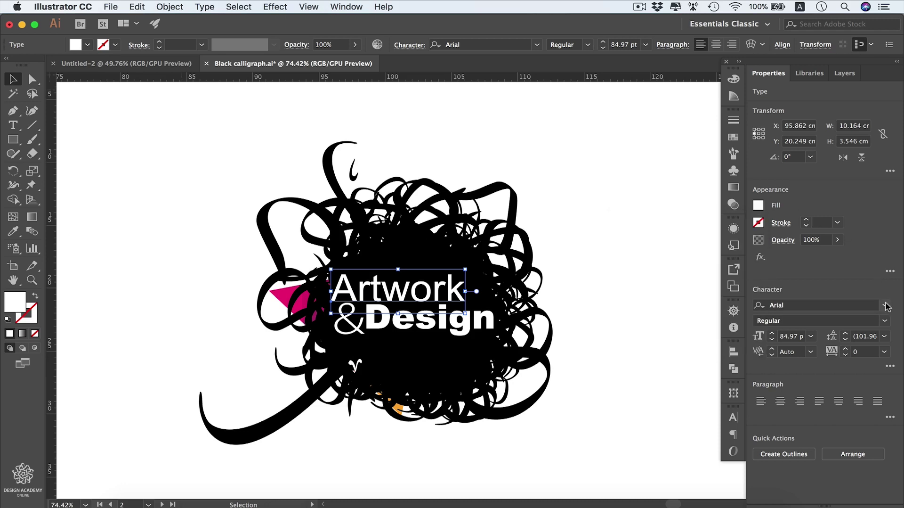
left_click(886, 306)
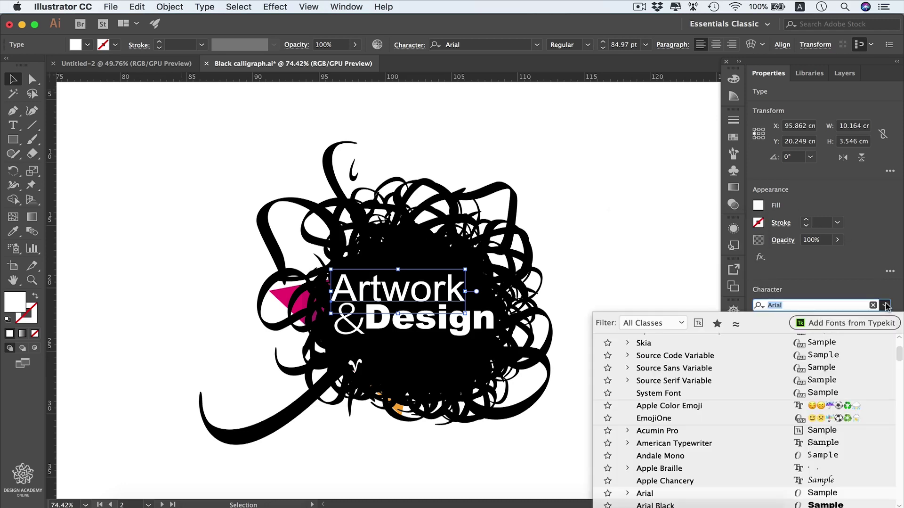
left_click(886, 306)
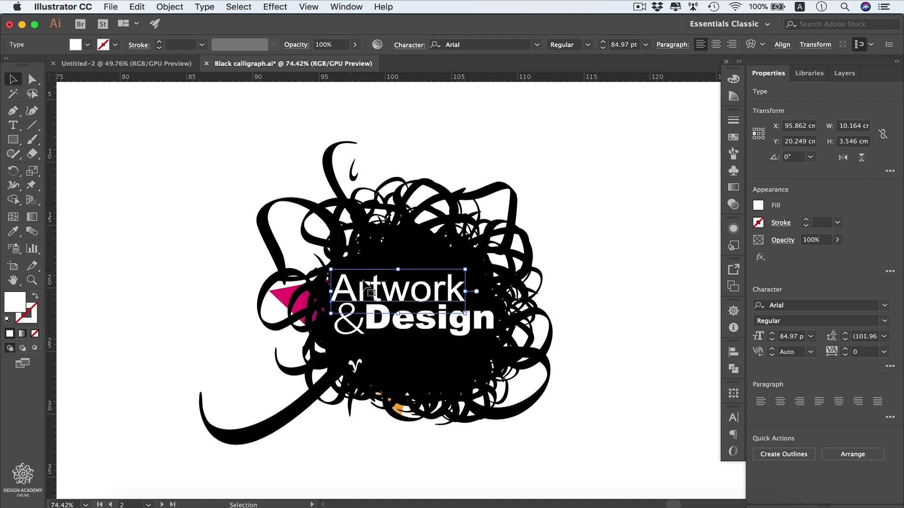
Inspect the black ribbon path at the artwork's upper right, deselect it and view the available document units
left_click(513, 199)
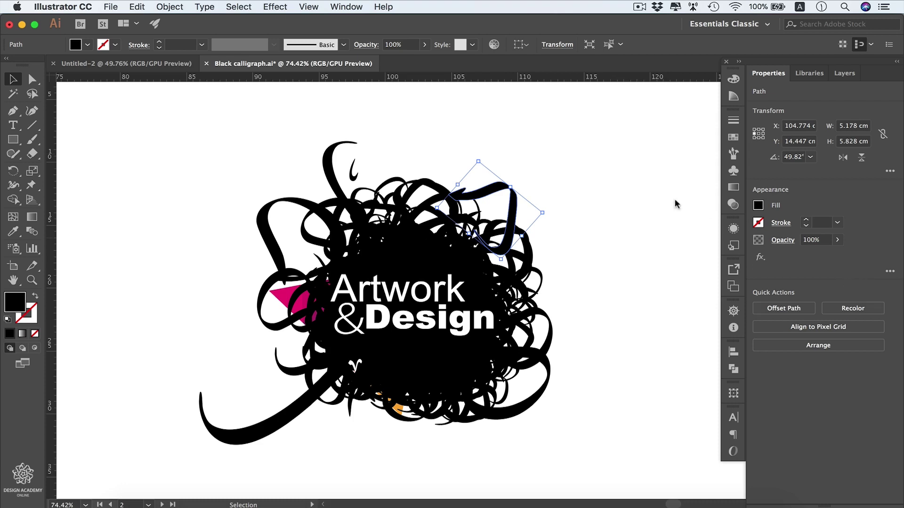
left_click(608, 217)
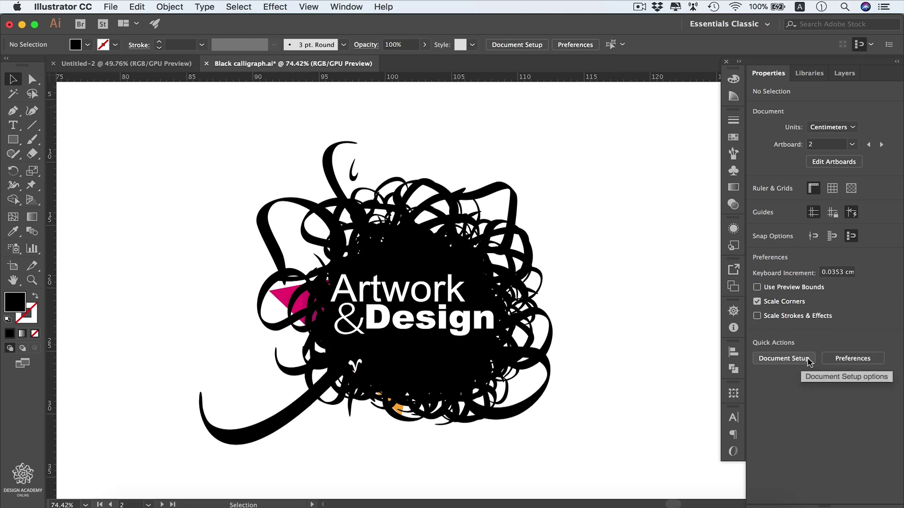
left_click(853, 127)
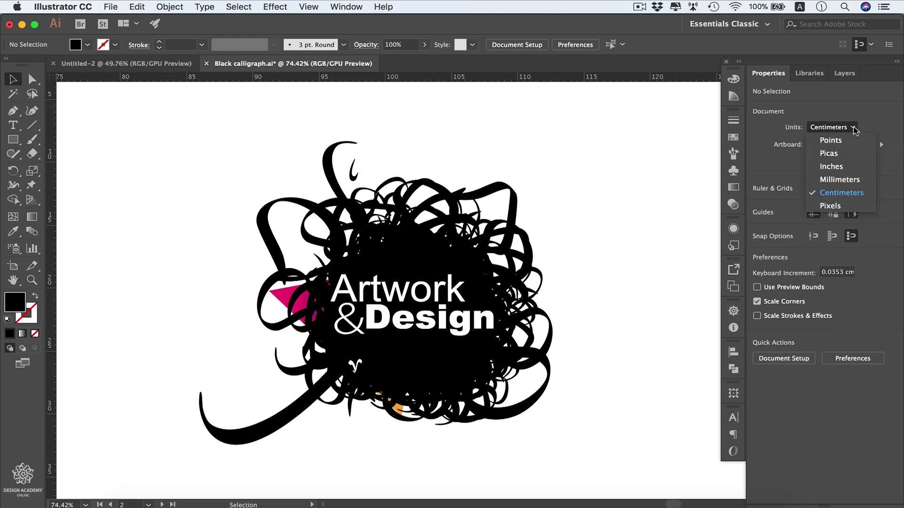
left_click(855, 130)
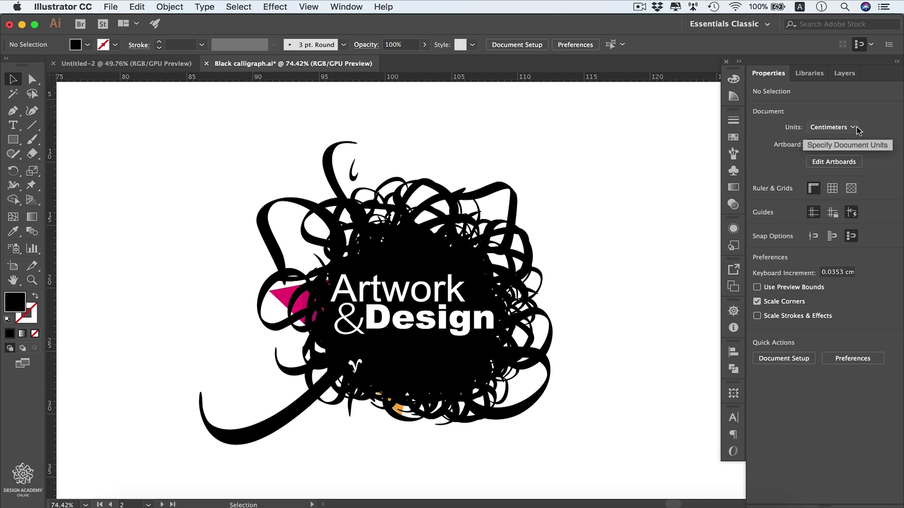
Toggle the rulers, the grid and the transparency grid, restoring each one's original visibility
left_click(815, 189)
left_click(815, 188)
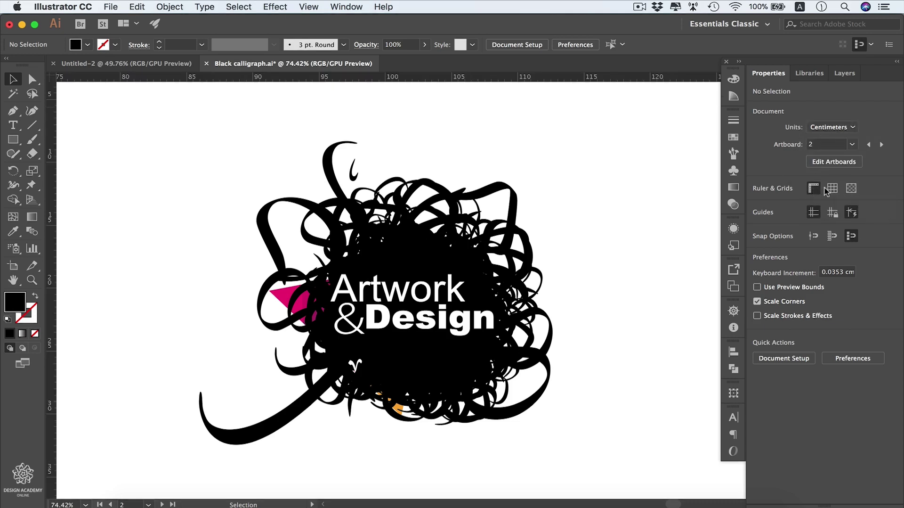
left_click(832, 189)
left_click(833, 189)
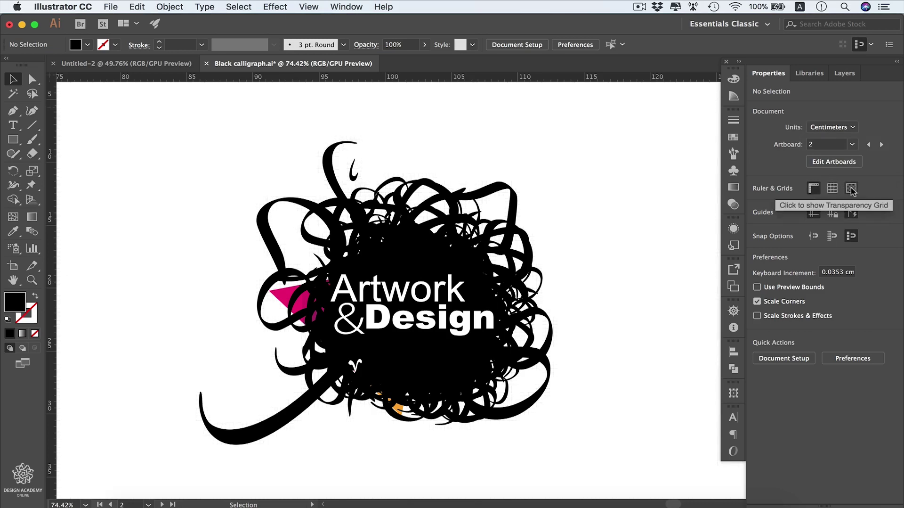
left_click(852, 189)
left_click(852, 188)
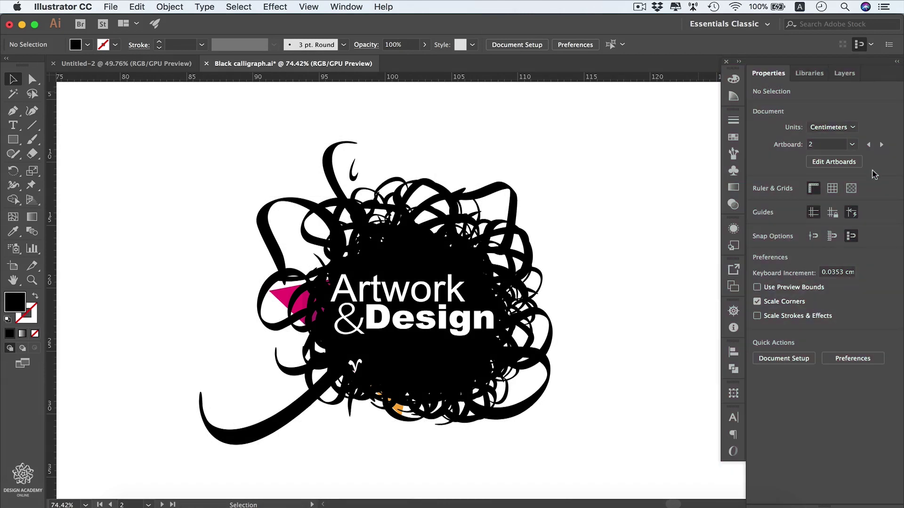
View the libraries and return to the document properties
left_click(815, 77)
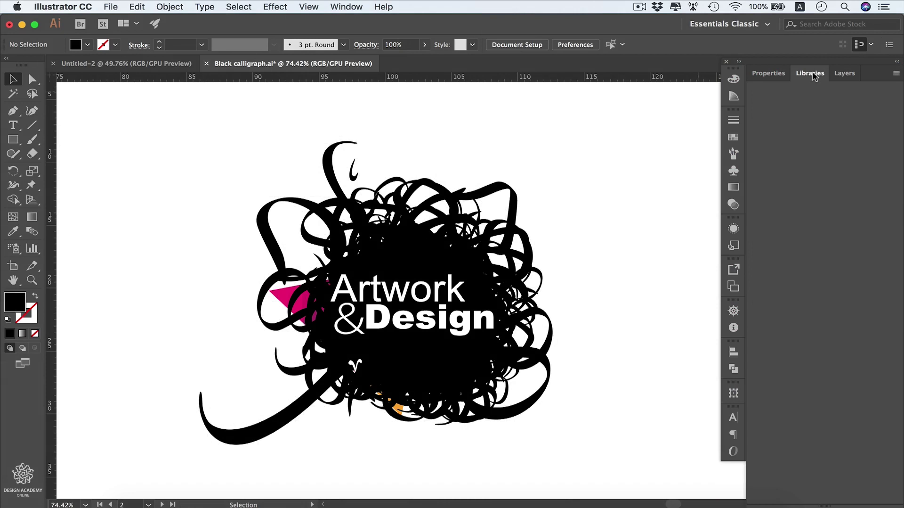
left_click(766, 74)
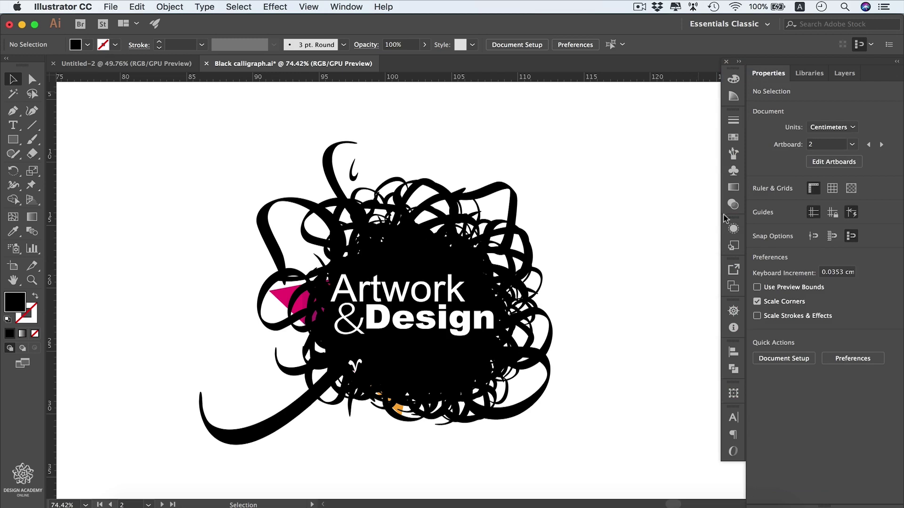
Widen the collapsed panel dock to show the panel names and display the swatches
left_click_drag(723, 216, 666, 221)
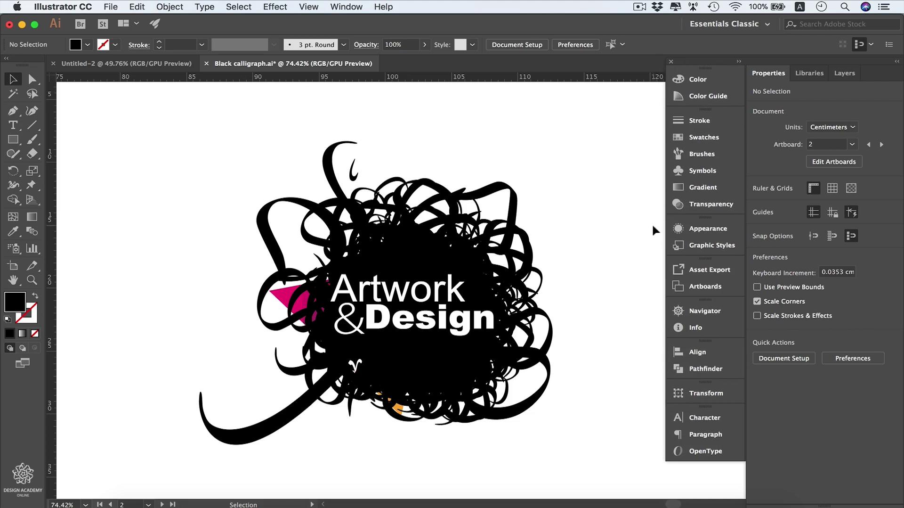
left_click(716, 137)
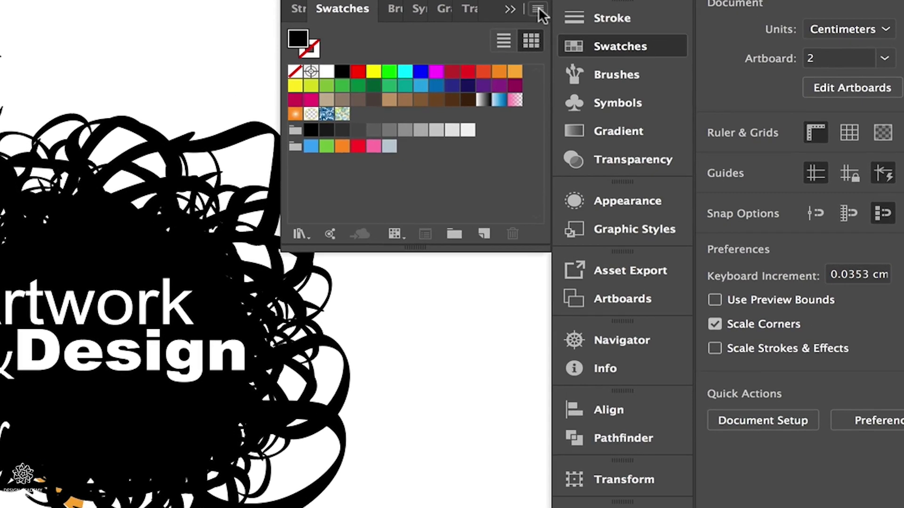
Examine the Swatches panel's options, including the new swatch command, thumbnail views and swatch library commands
left_click(538, 9)
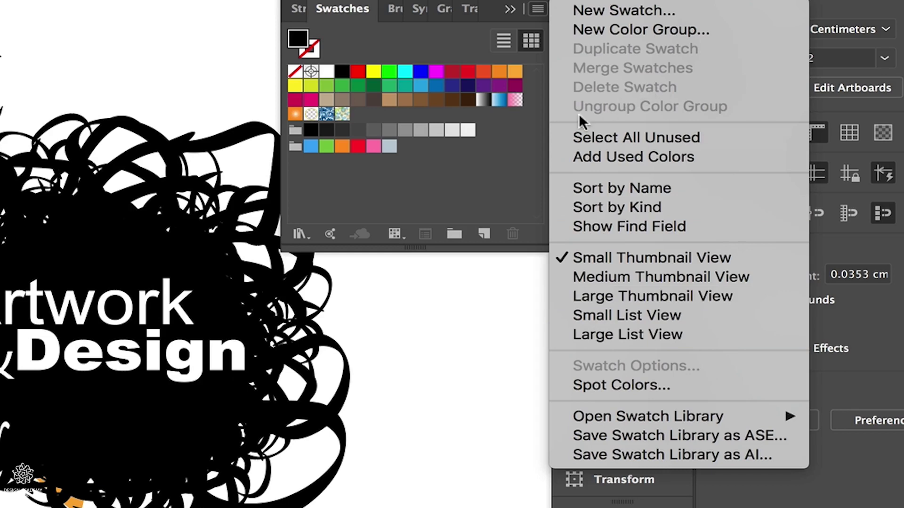
left_click(513, 169)
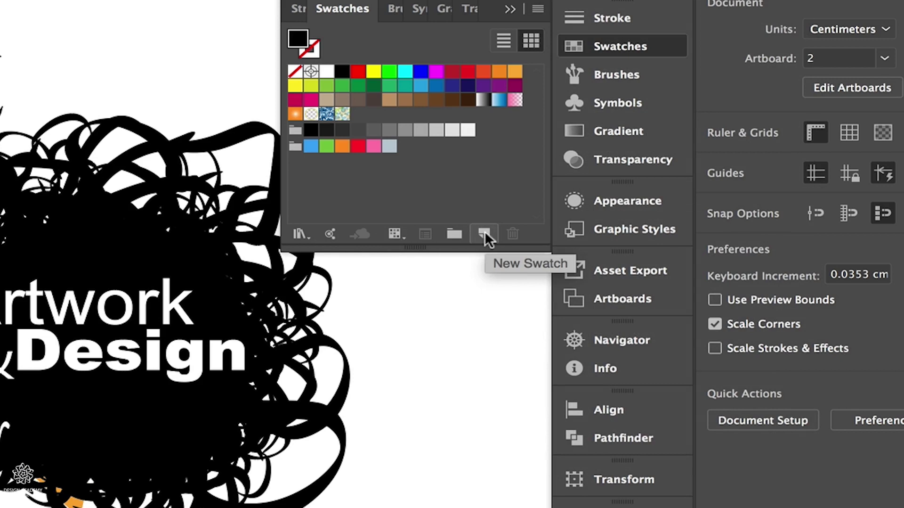
left_click(538, 9)
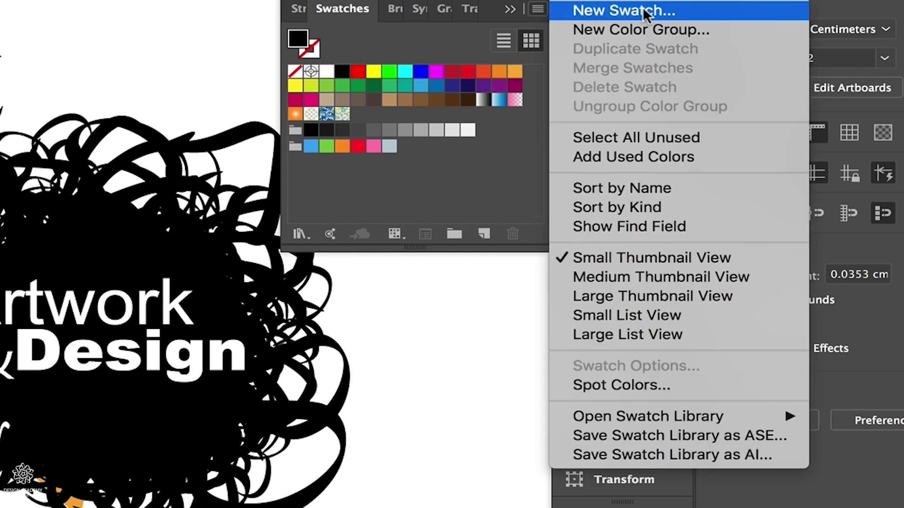
left_click(456, 171)
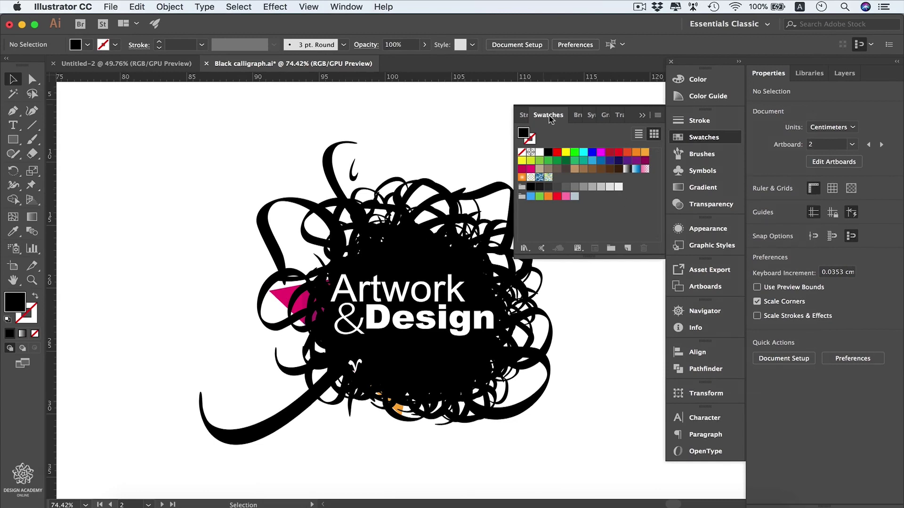
Float the Swatches panel over the canvas, collapse it to its title and expand it again
left_click_drag(549, 118, 131, 132)
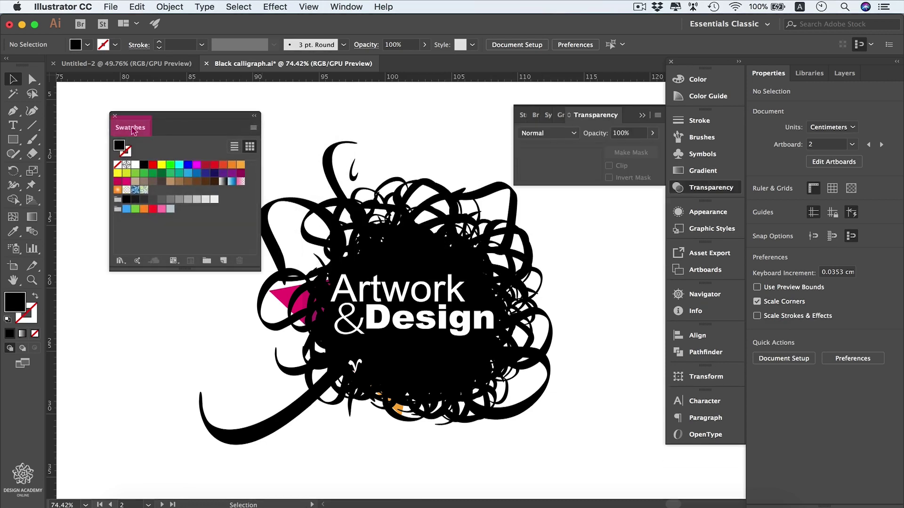
double_click(132, 128)
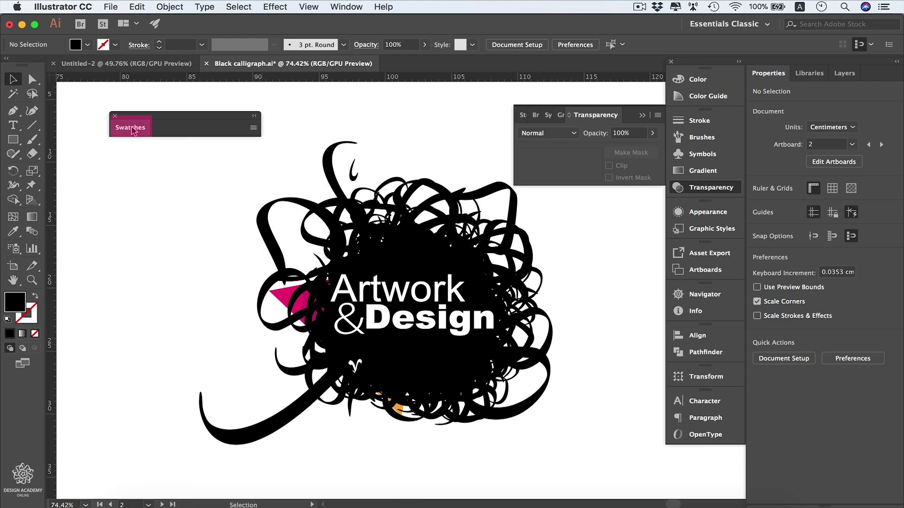
double_click(132, 128)
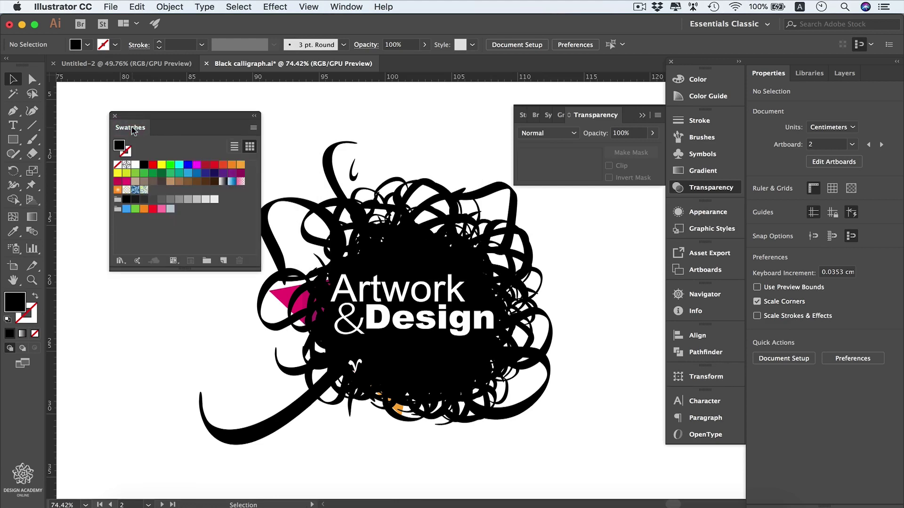
Return the Swatches panel to its docked group and place it between Stroke and Brushes
left_click_drag(132, 128, 551, 118)
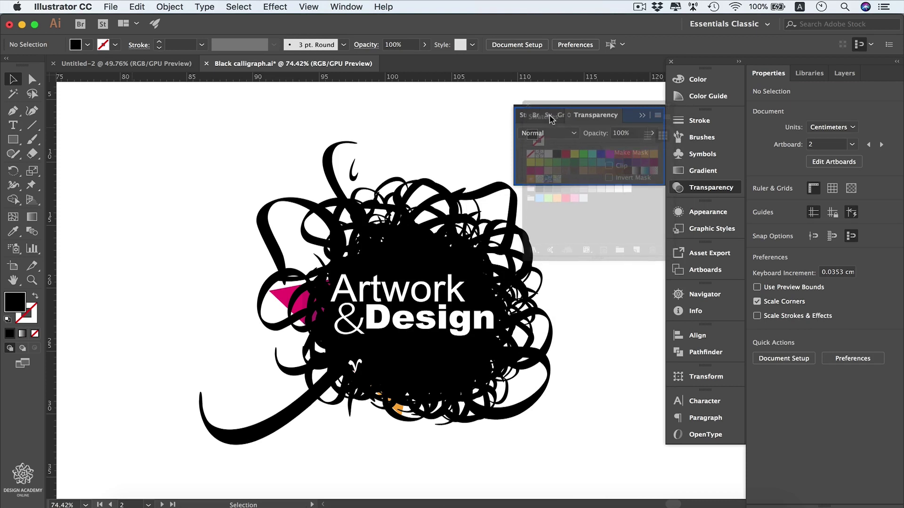
mouse_move(551, 119)
left_mouse_down()
mouse_move(656, 136)
mouse_move(693, 165)
mouse_move(698, 147)
left_mouse_up()
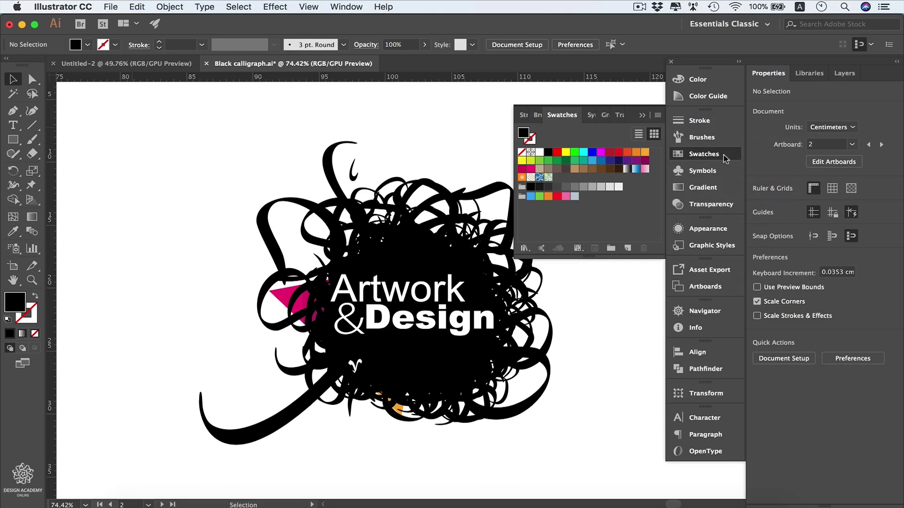
left_click_drag(726, 159, 728, 138)
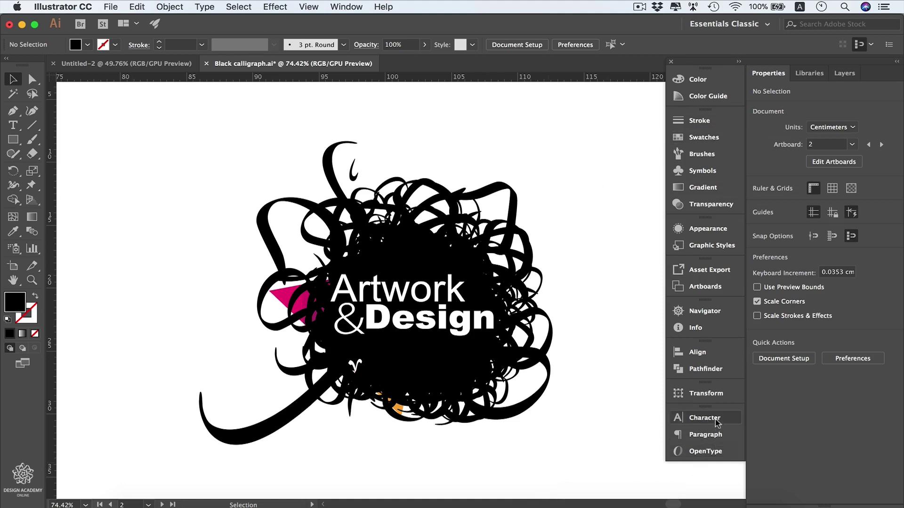
View the Character, Paragraph and OpenType panels, and return to the Character settings
left_click(717, 421)
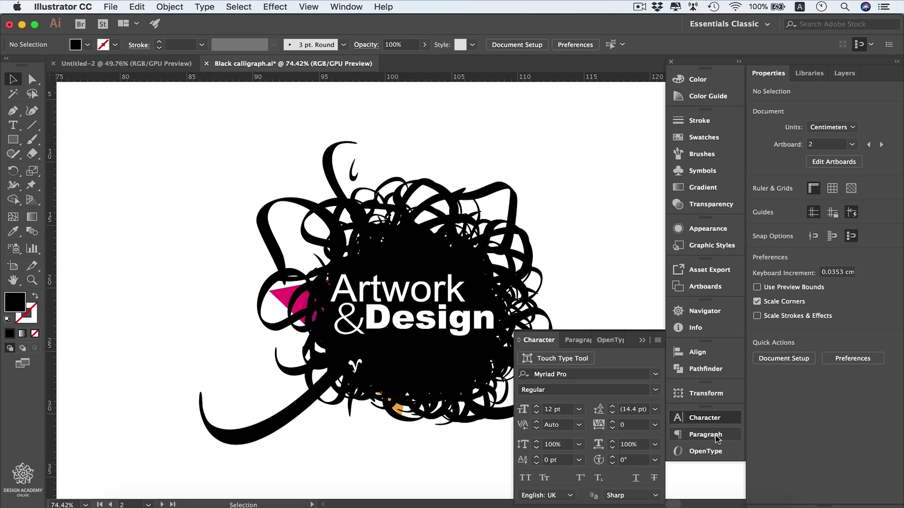
left_click(717, 435)
left_click(716, 452)
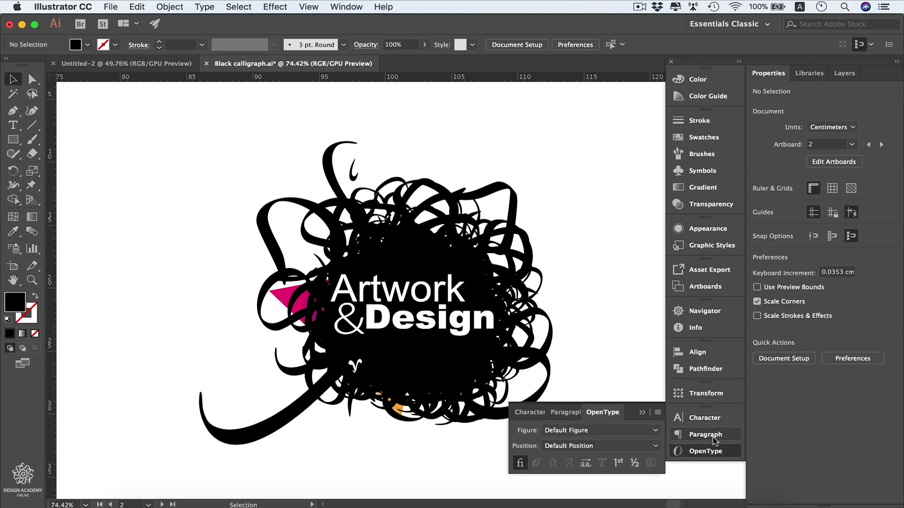
left_click(728, 419)
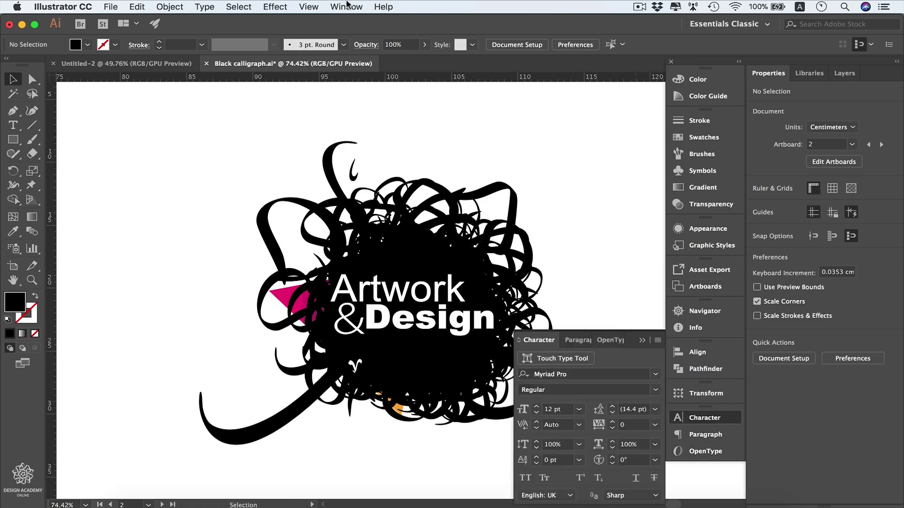
Display the Character Styles and Paragraph Styles panels and dock them in the type group between Paragraph and OpenType
left_click(347, 7)
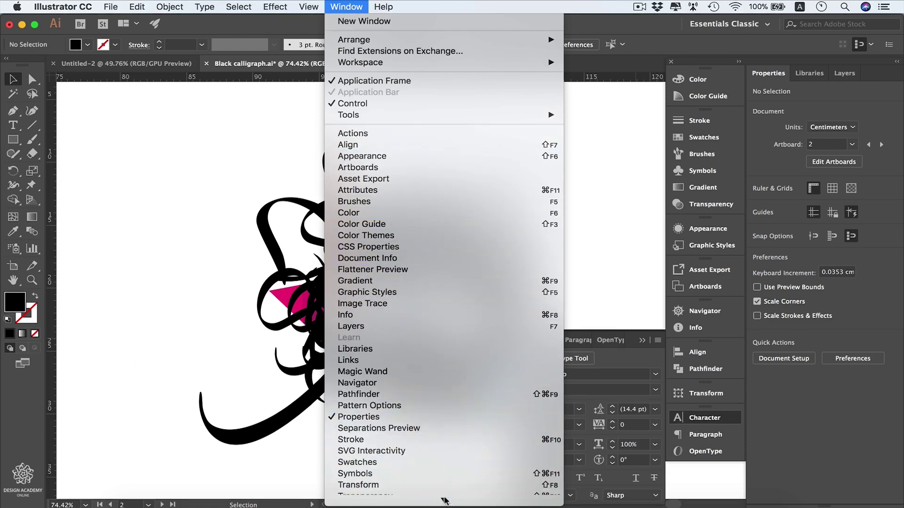
mouse_move(478, 405)
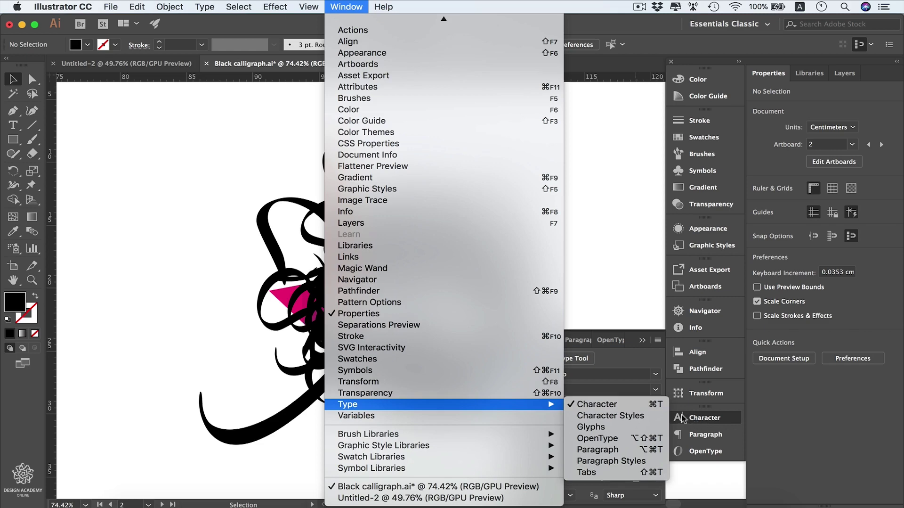
left_click(637, 417)
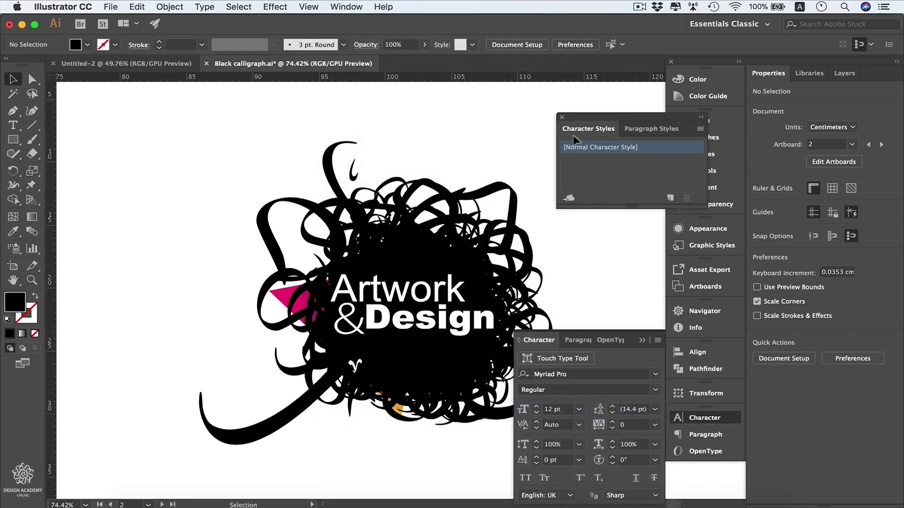
left_click(640, 340)
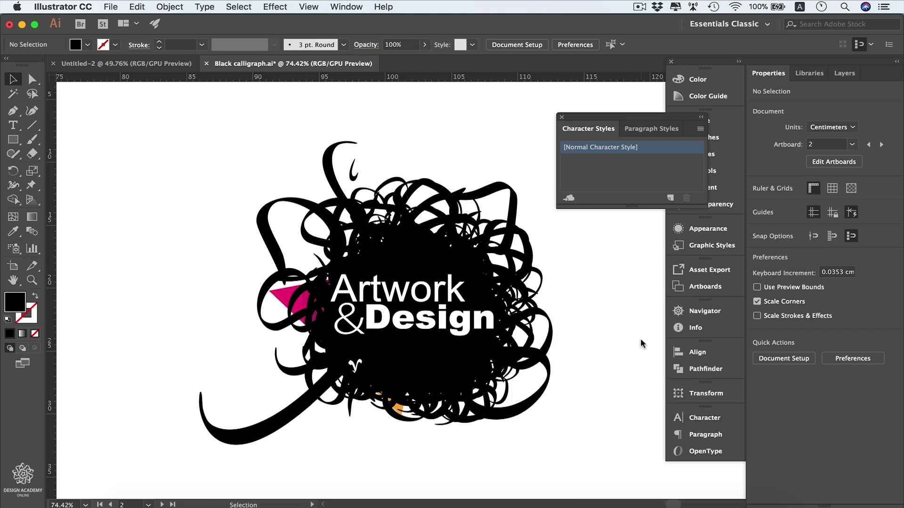
left_click_drag(645, 118, 711, 444)
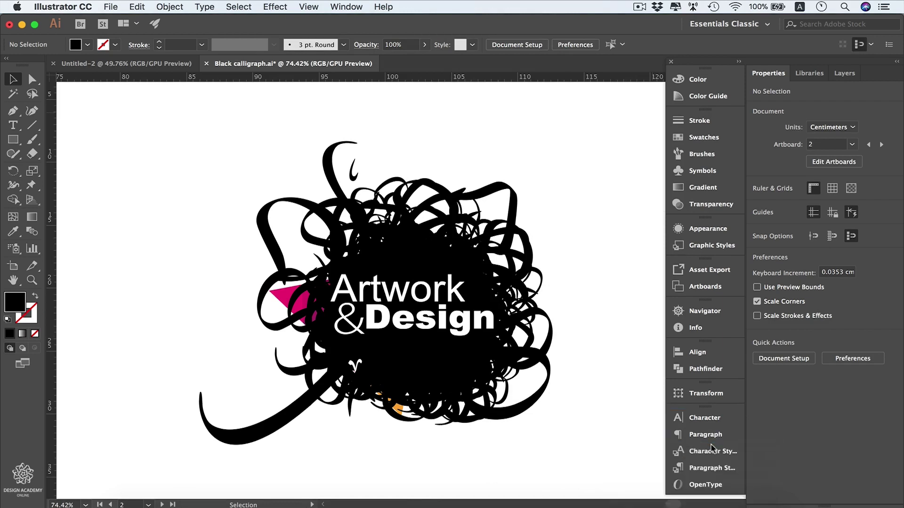
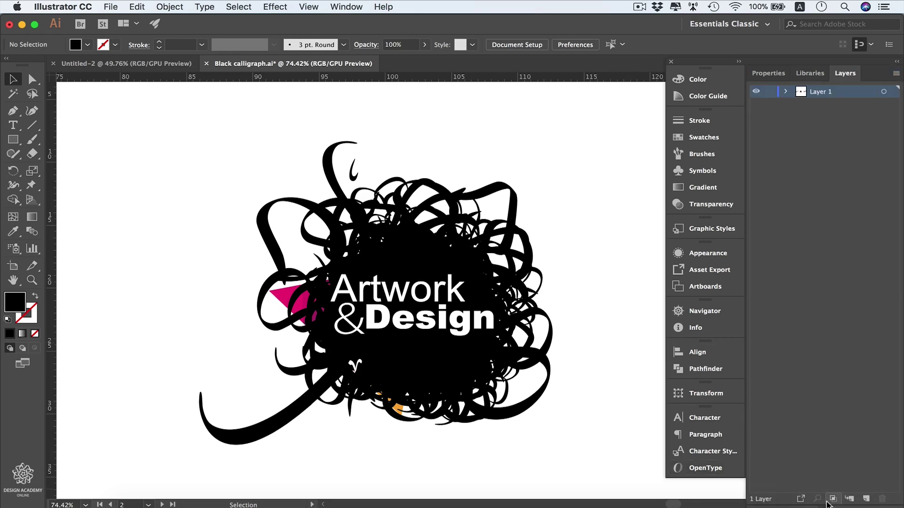
Shorten the Layers panel, dock the Stroke panel beneath it and reduce the Stroke panel to its weight setting
left_click_drag(825, 502, 833, 384)
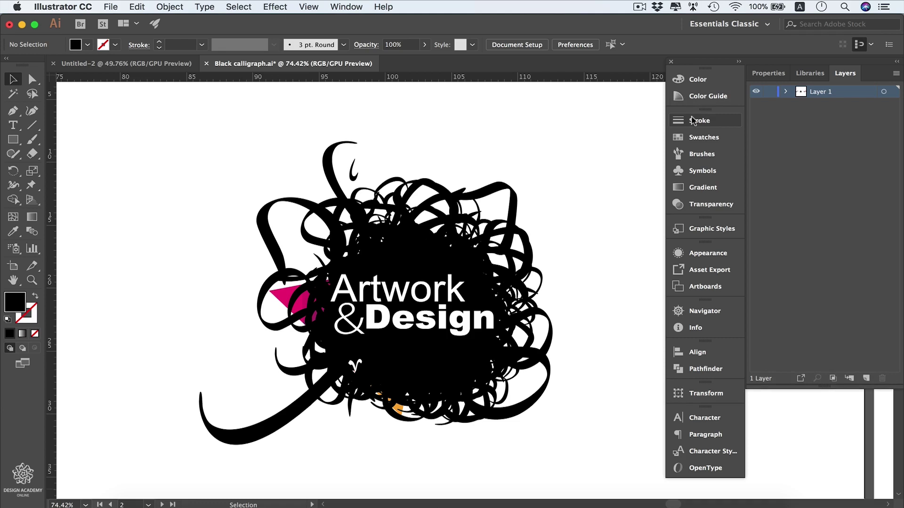
mouse_move(693, 120)
left_mouse_down()
mouse_move(869, 305)
mouse_move(813, 426)
mouse_move(825, 381)
mouse_move(827, 388)
left_mouse_up()
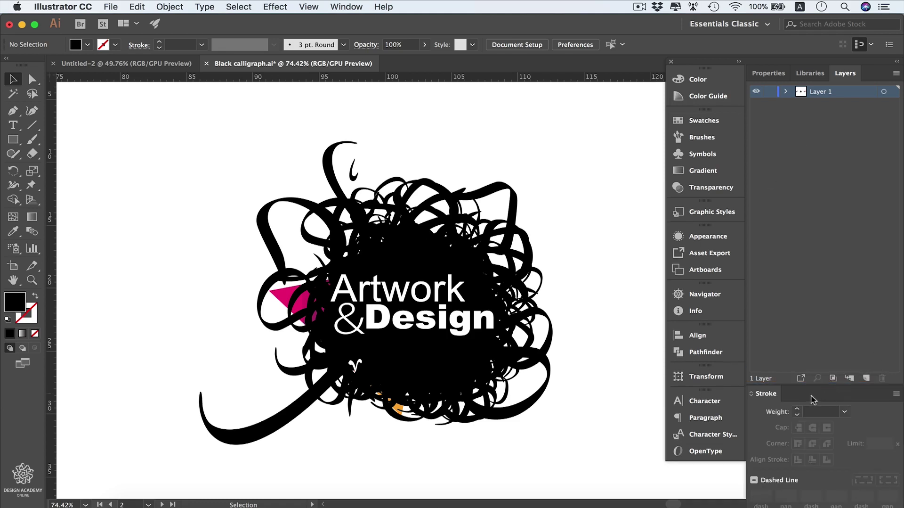
left_click(751, 394)
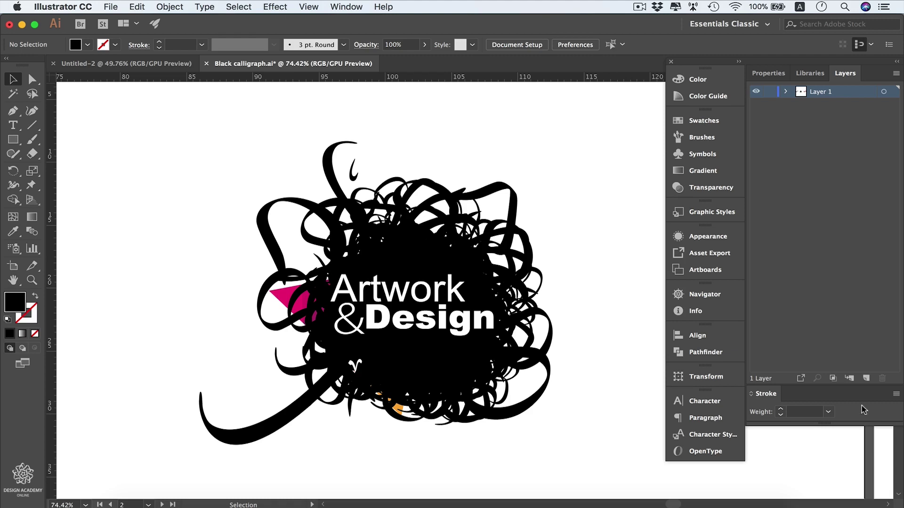
Move the Stroke panel back into the swatches group between Gradient and Transparency, and extend the Layers panel to full height
mouse_move(761, 390)
left_mouse_down()
mouse_move(697, 142)
mouse_move(685, 167)
left_mouse_up()
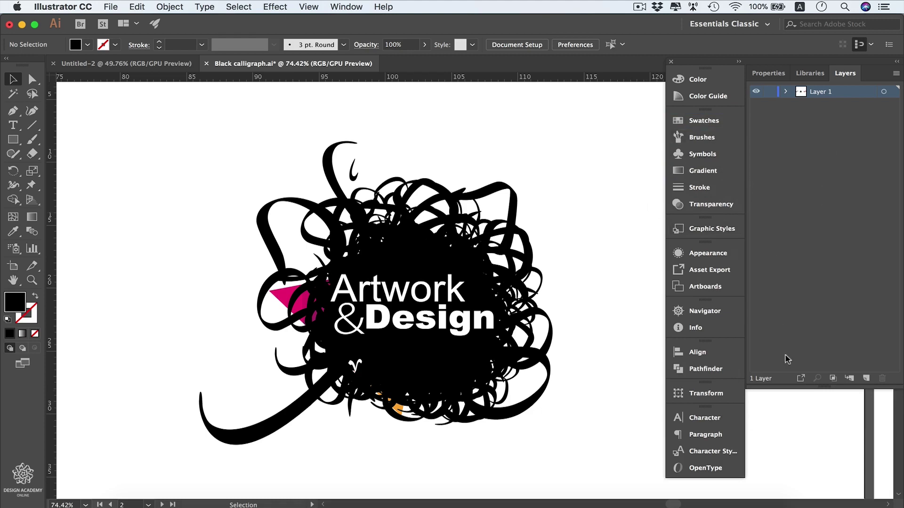
left_click_drag(833, 385, 840, 505)
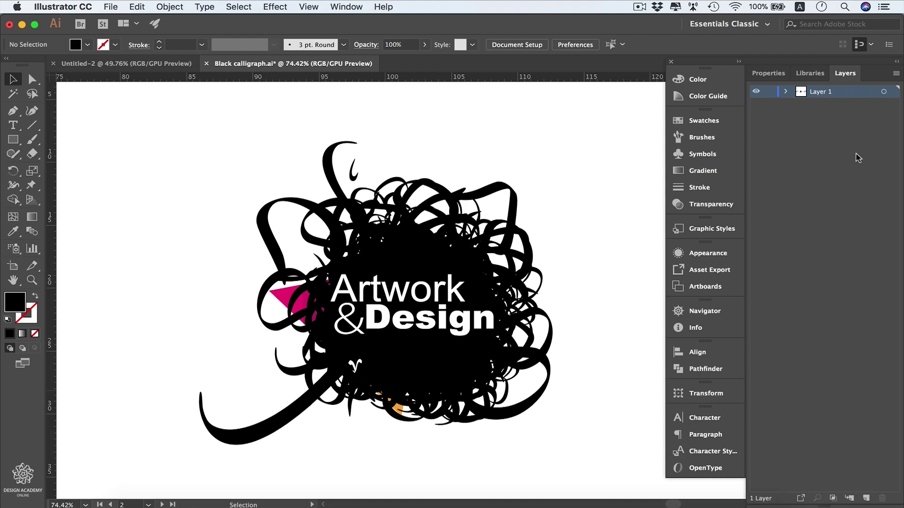
Toggle the size of both panel docks and the toolbar's column layout, restoring each one's original state
left_click(740, 63)
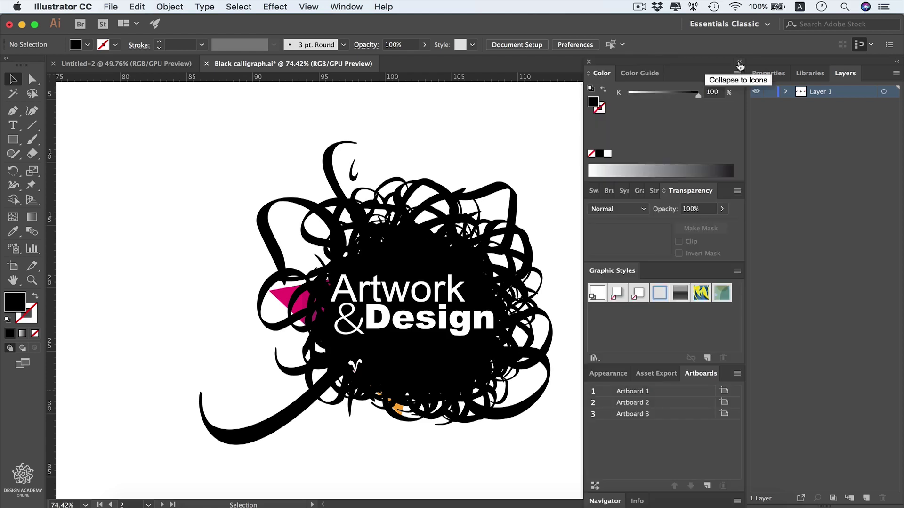
left_click(739, 63)
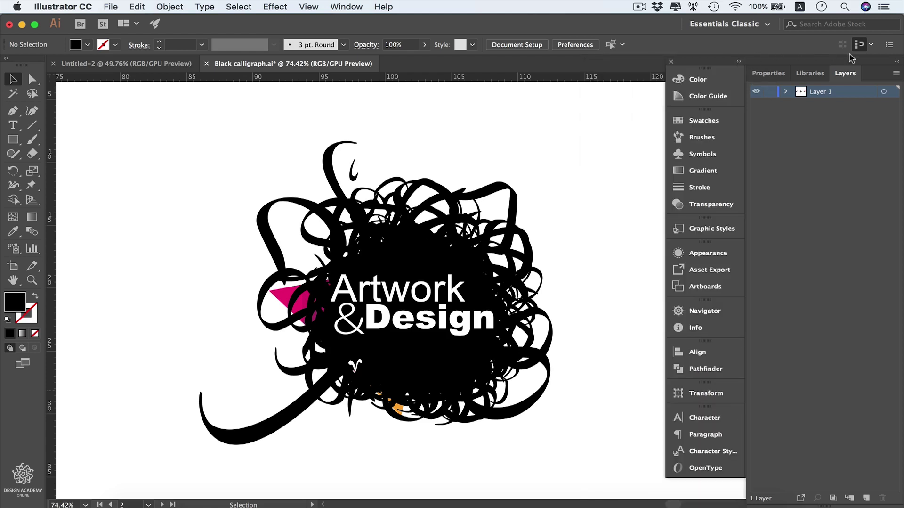
left_click(897, 62)
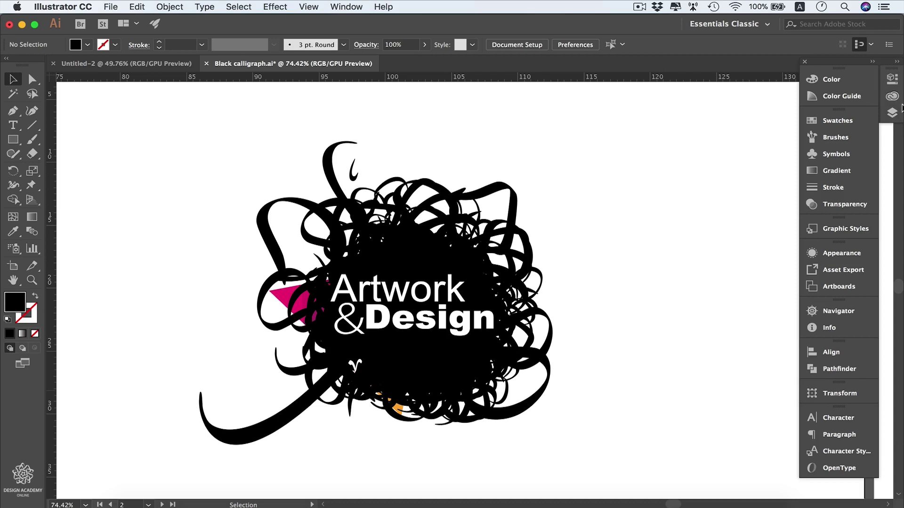
left_click(897, 61)
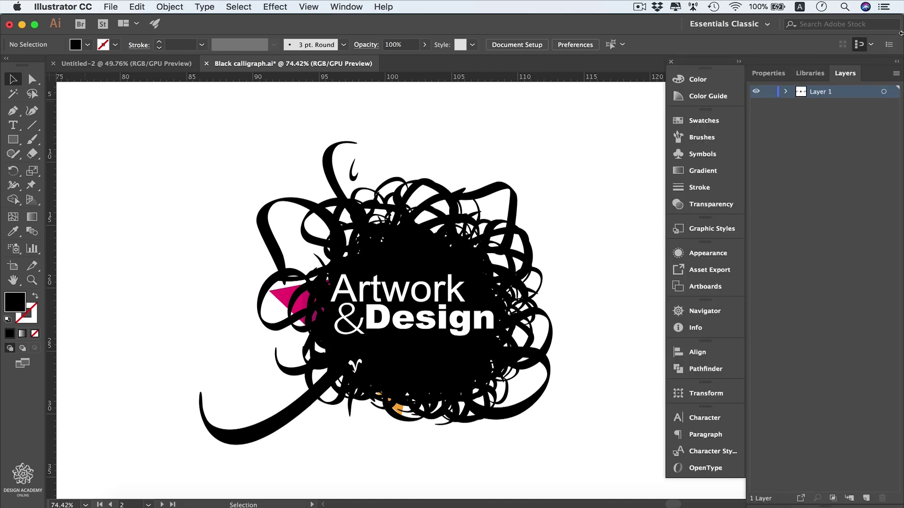
left_click(6, 59)
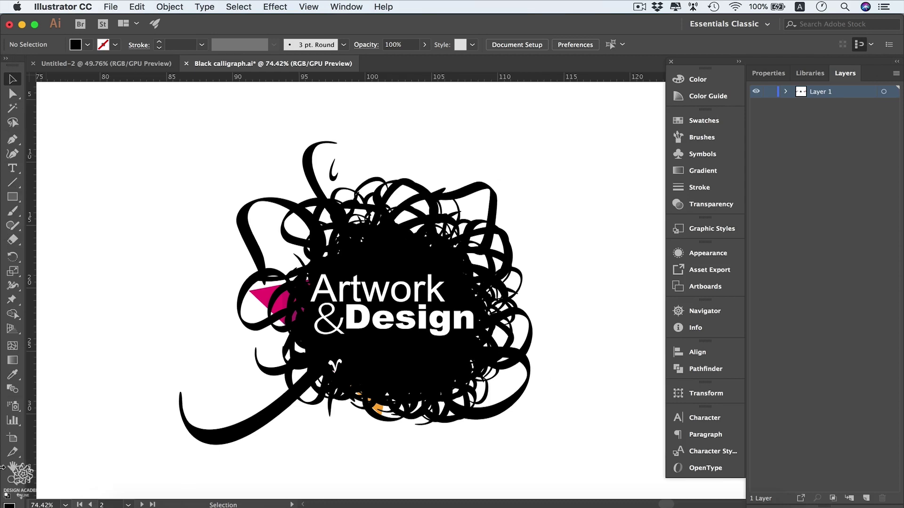
left_click(6, 59)
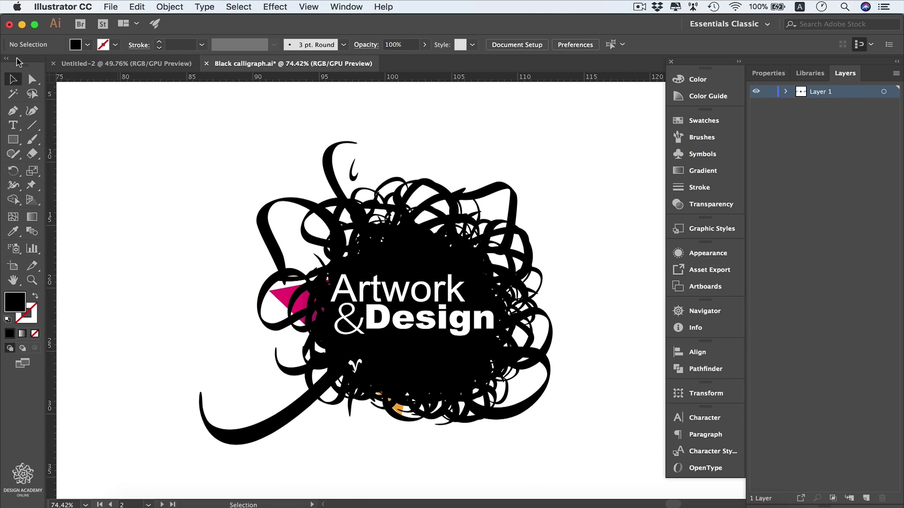
Float the toolbar over the canvas, dock it beside the Layers panel and return it to its original place
left_click_drag(18, 61, 115, 92)
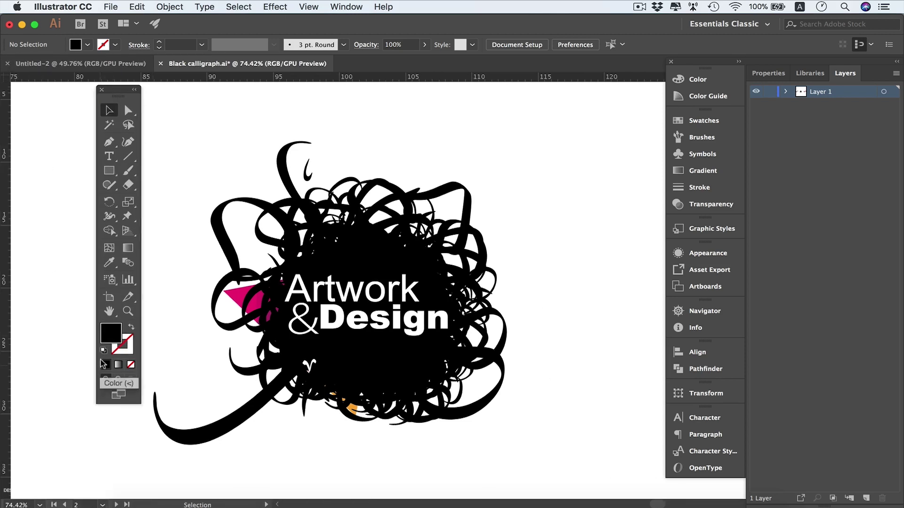
left_click_drag(117, 92, 743, 109)
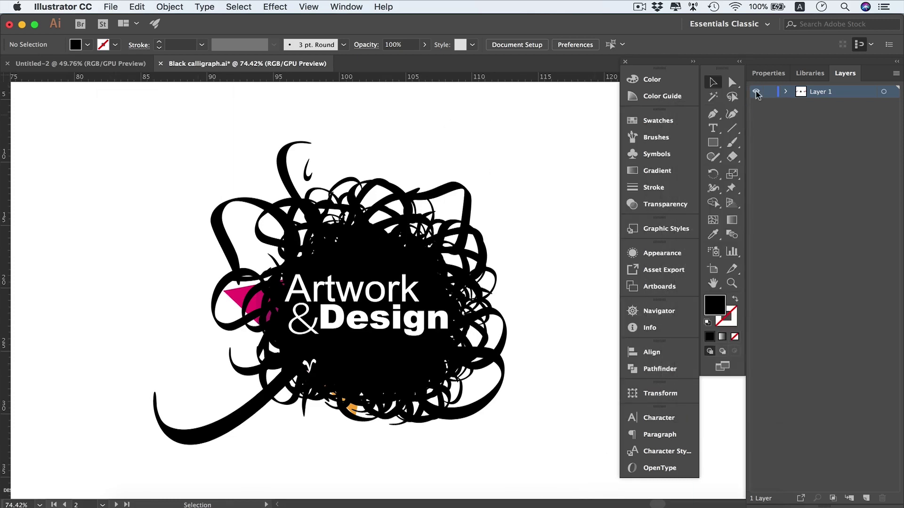
left_click_drag(722, 69, 12, 111)
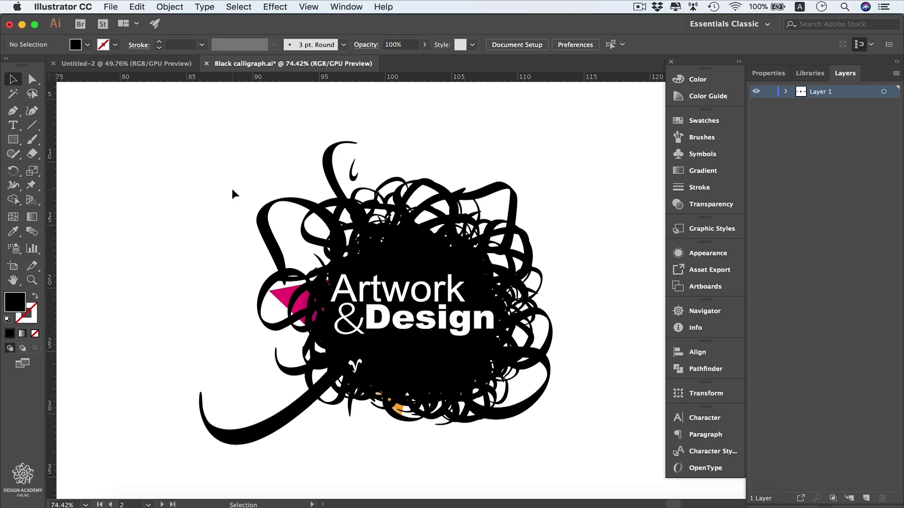
Save the current panel layout as a new workspace named Main Workspace
left_click(769, 25)
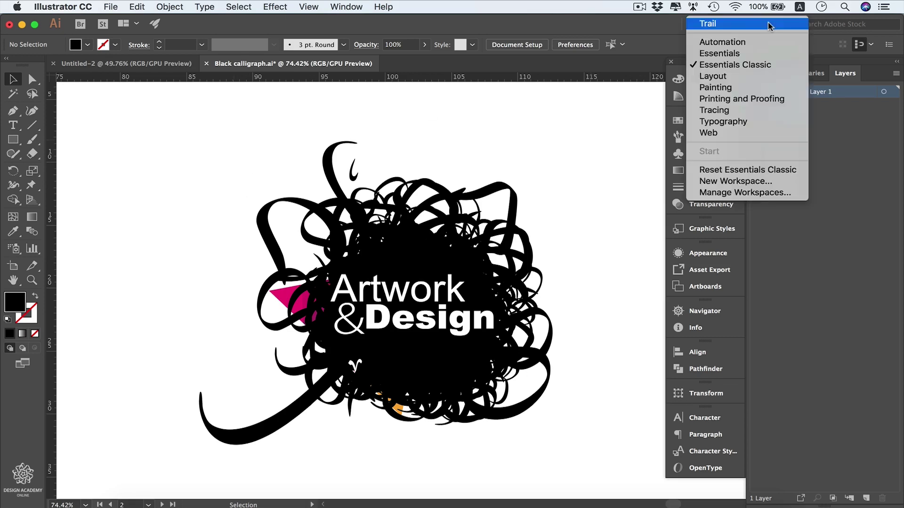
left_click(789, 183)
type("Ma")
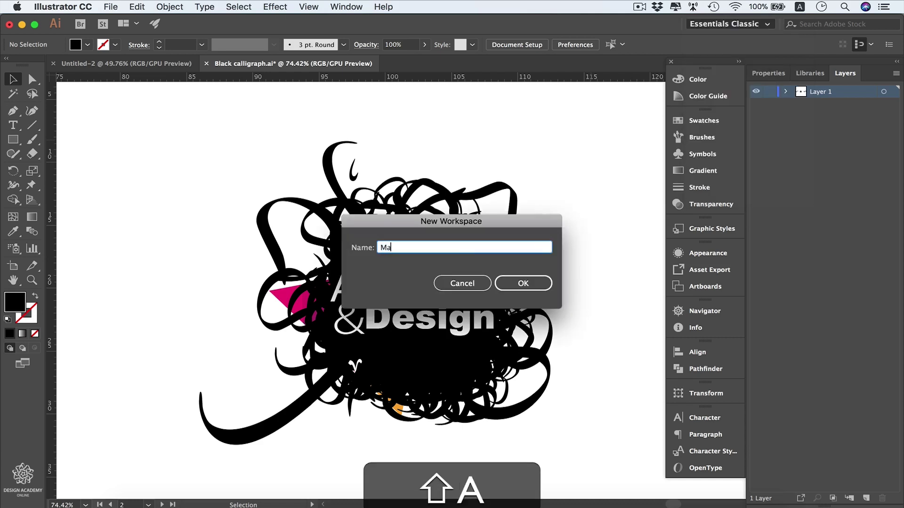
type("in Workspace")
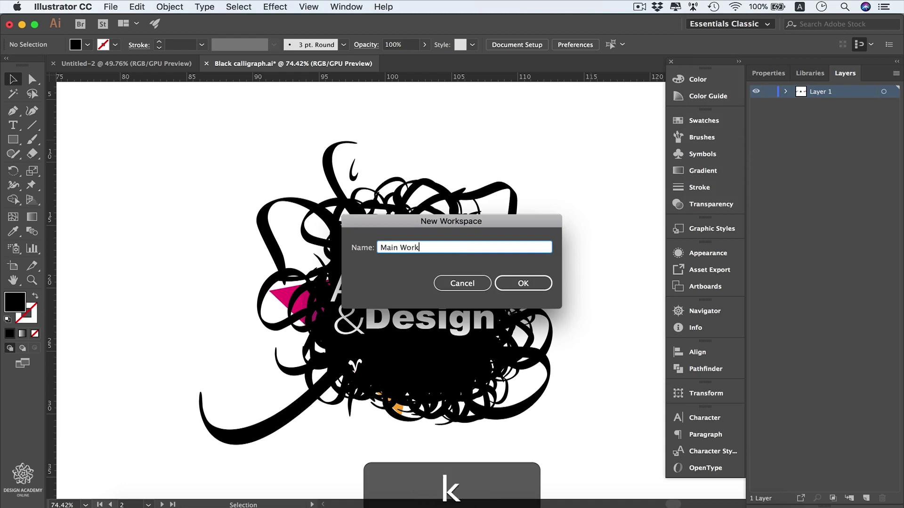
left_click(541, 286)
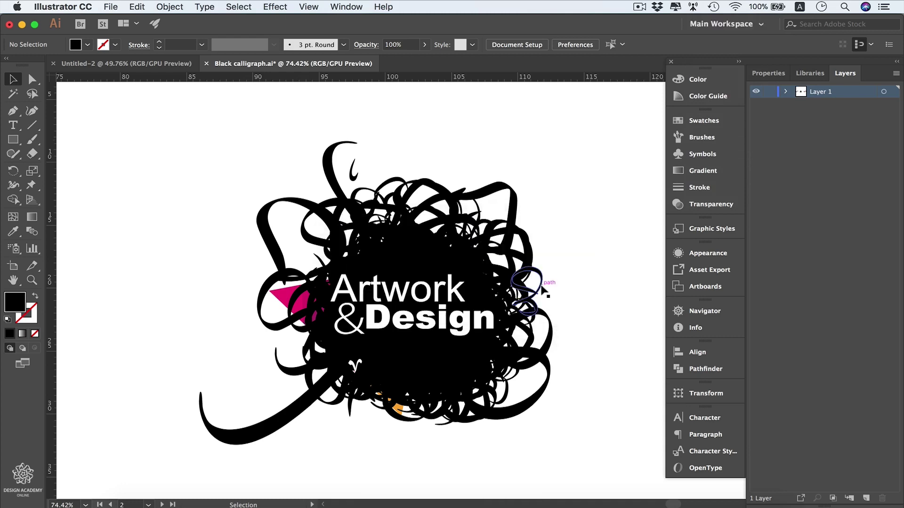
Switch to the Painting workspace and back to Main Workspace, and hide and redisplay all the panels
left_click(754, 23)
left_click(763, 98)
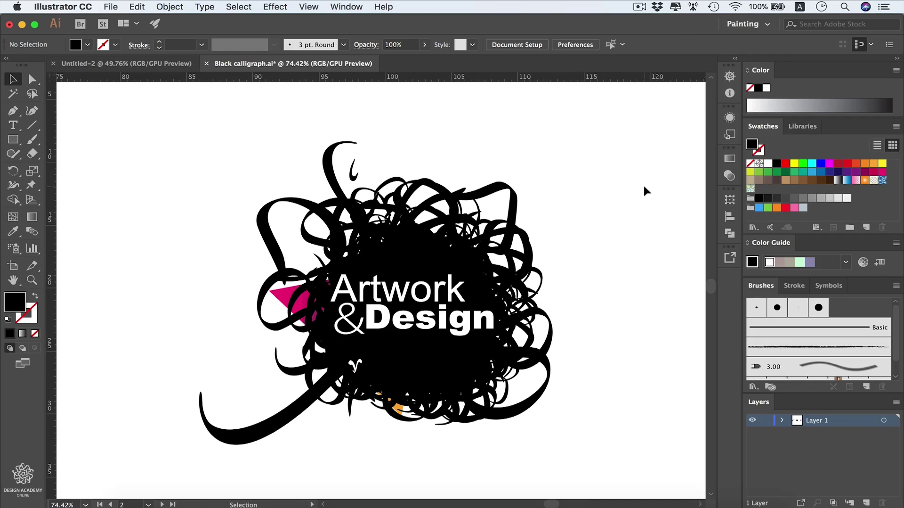
left_click(764, 26)
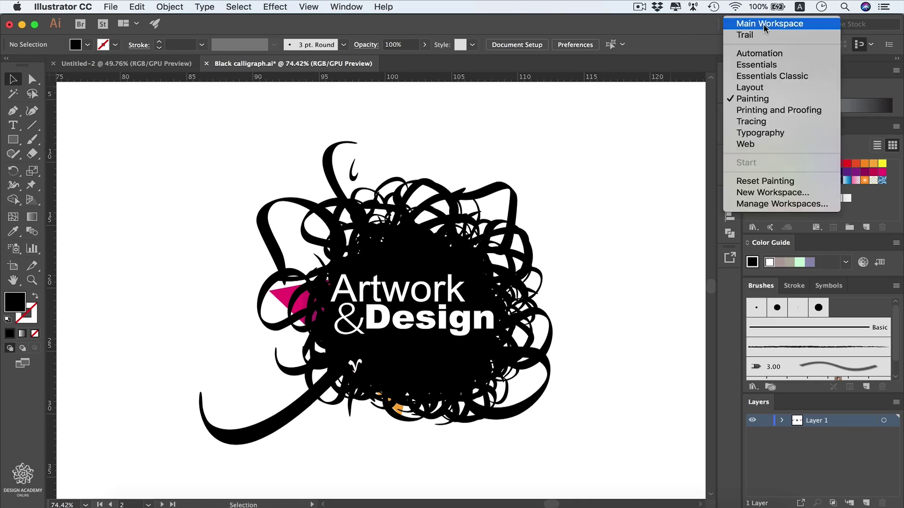
left_click(765, 25)
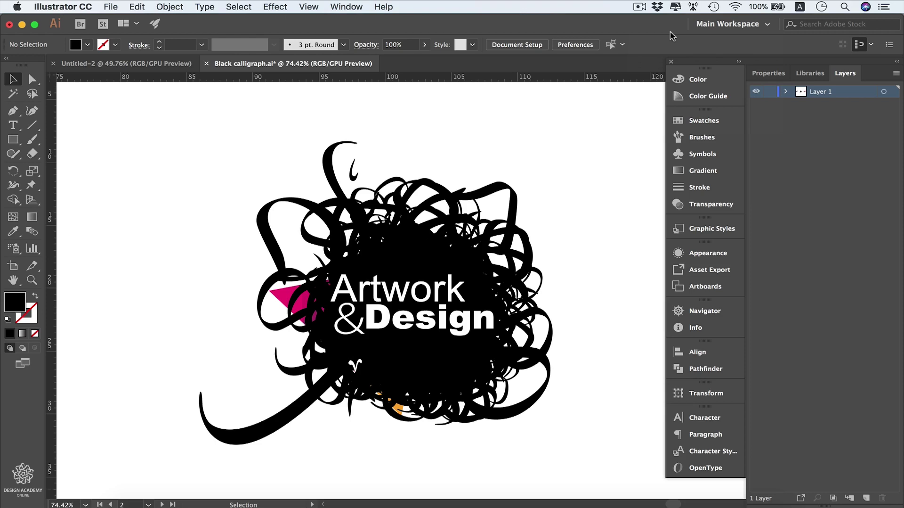
key("Tab")
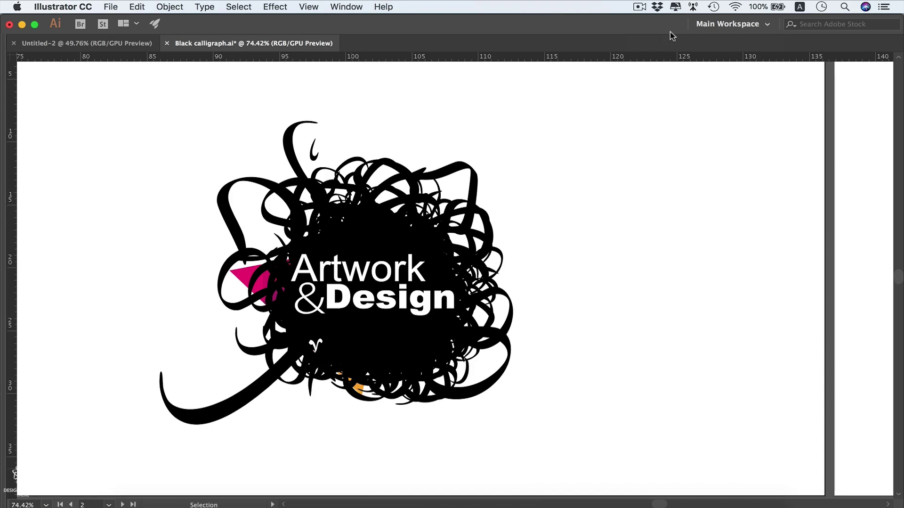
key("Tab")
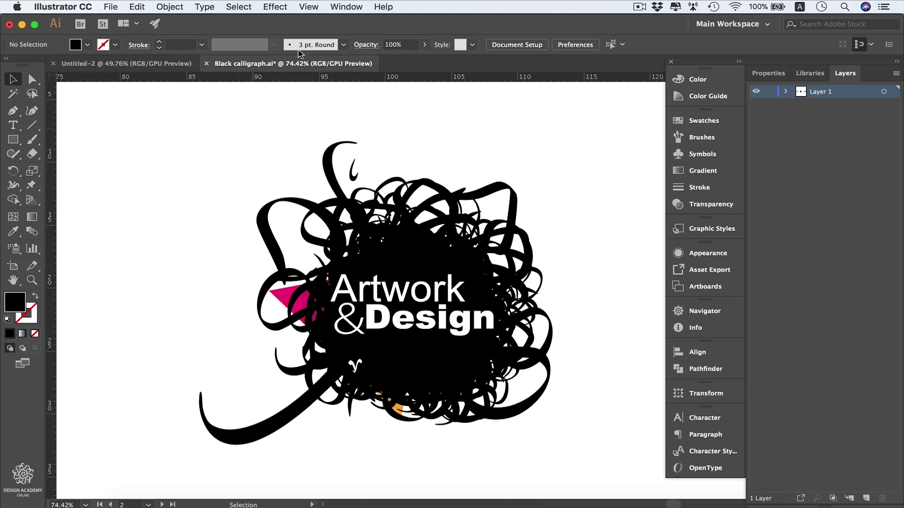
Add the point text "Design" to the upper-left area of the blank artboard in the Untitled-2 document
left_click(155, 65)
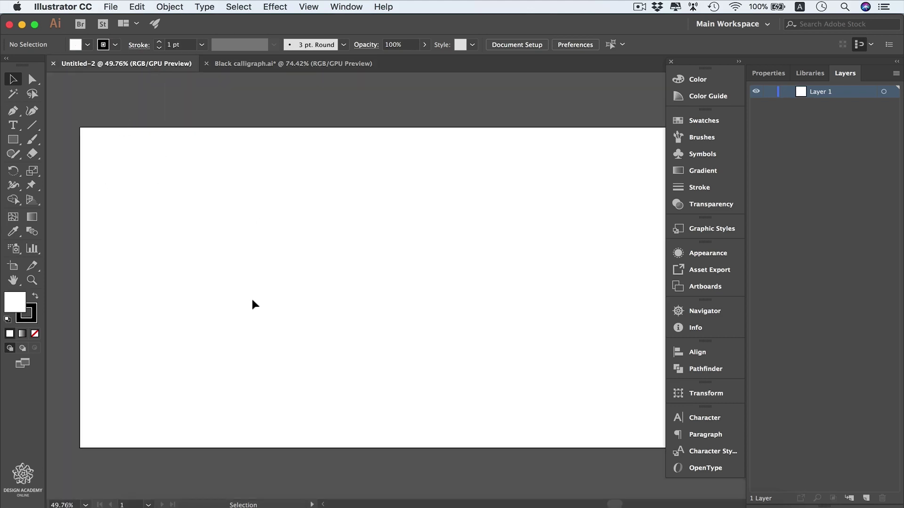
left_click(17, 126)
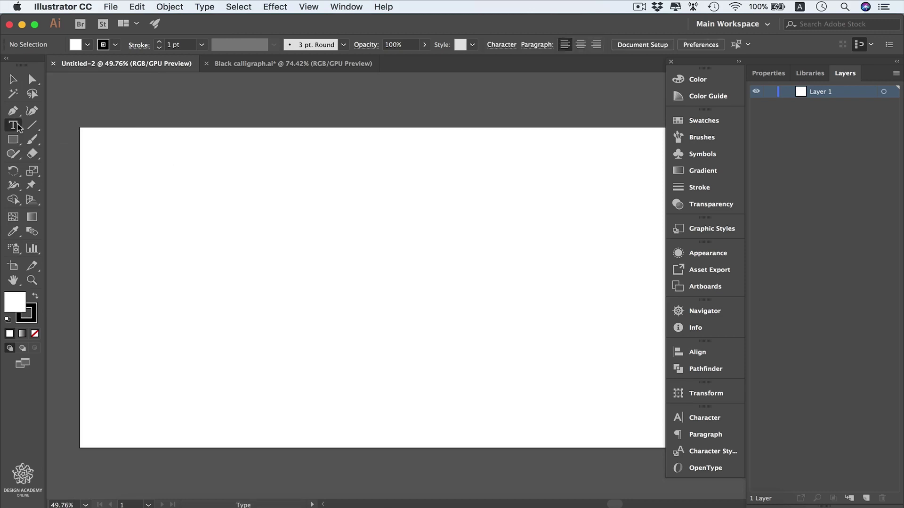
left_click(203, 215)
type("Des")
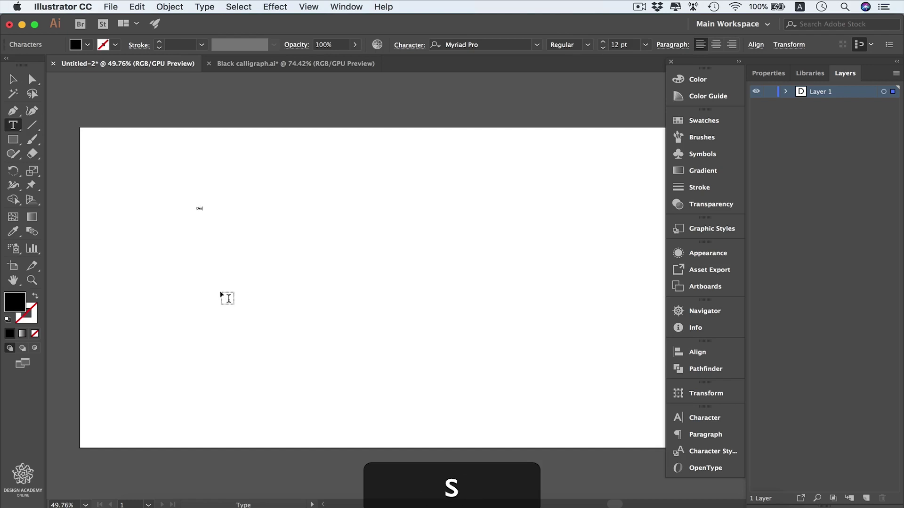
type("ign")
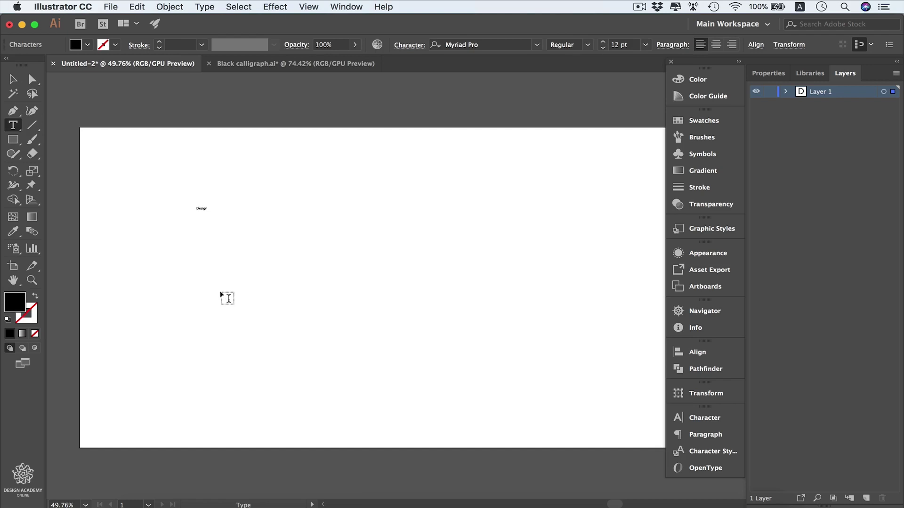
key("Escape")
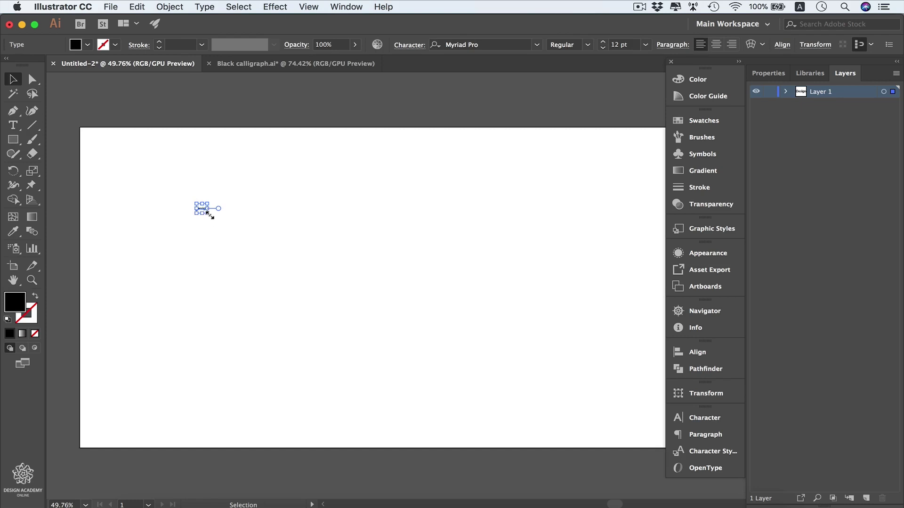
Enlarge the Design text to about 97 pt and fill it with a dark grey swatch
left_click_drag(210, 216, 321, 281)
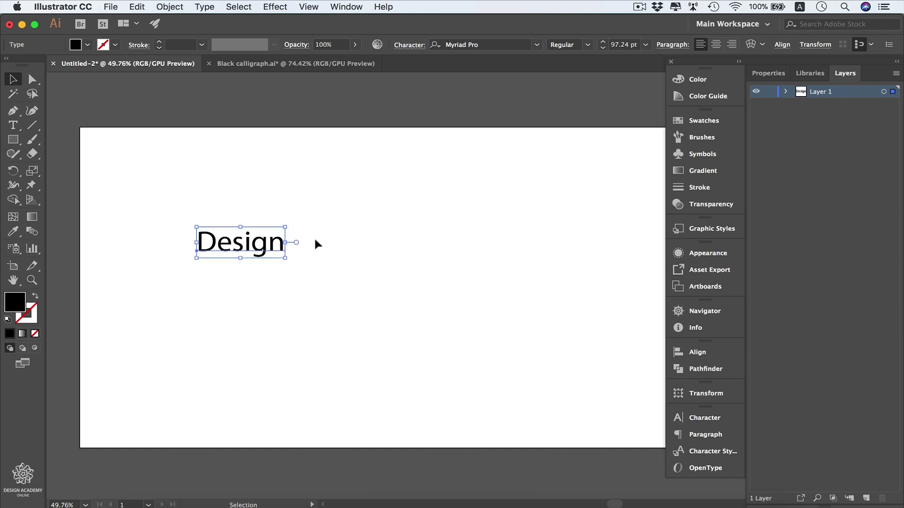
left_click(88, 44)
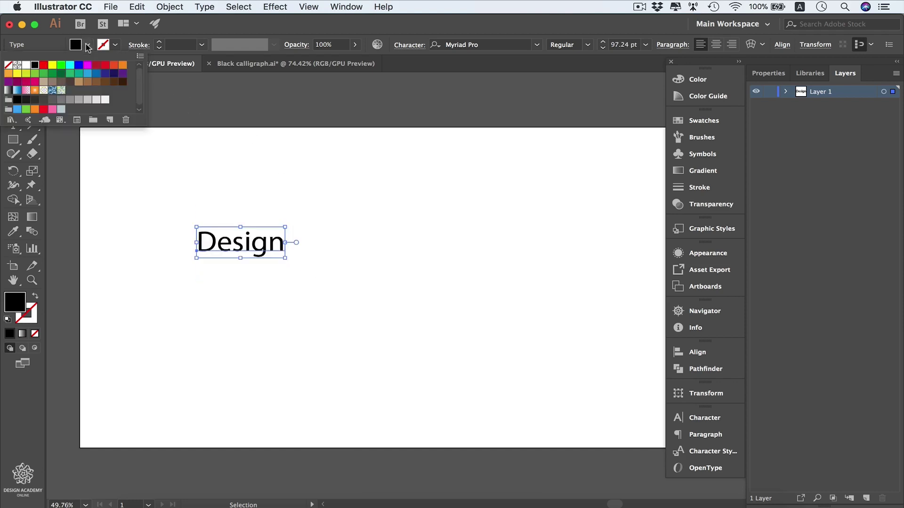
left_click(52, 100)
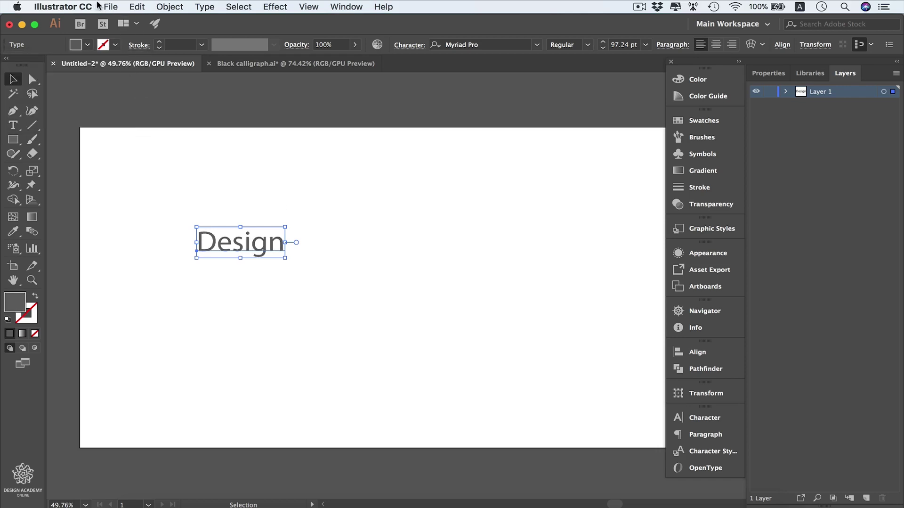
Save the document as Design Type in the Illustrator Designs folder, using the Adobe Illustrator (ai) format
left_click(113, 7)
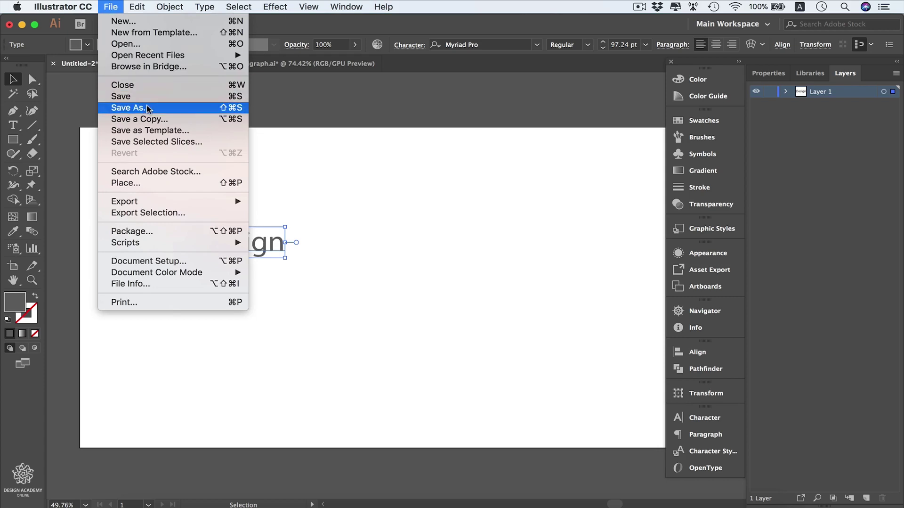
left_click(175, 109)
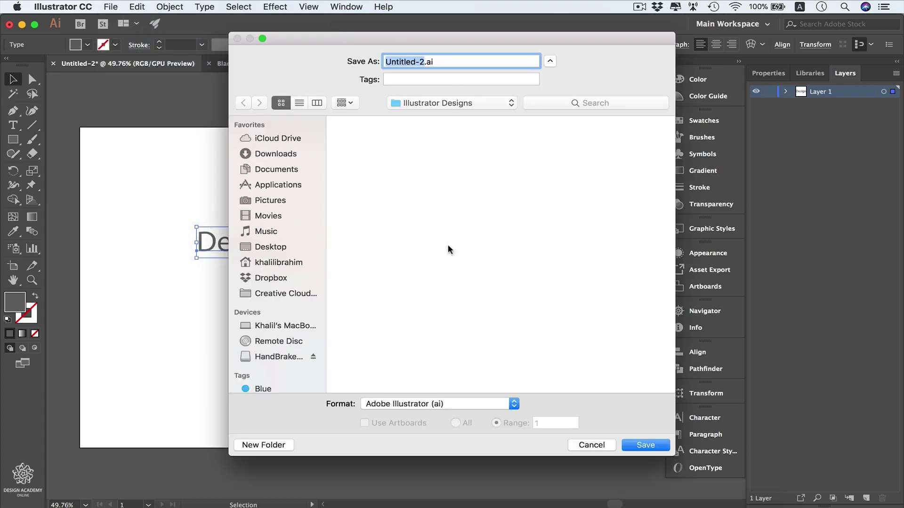
type("Design Text")
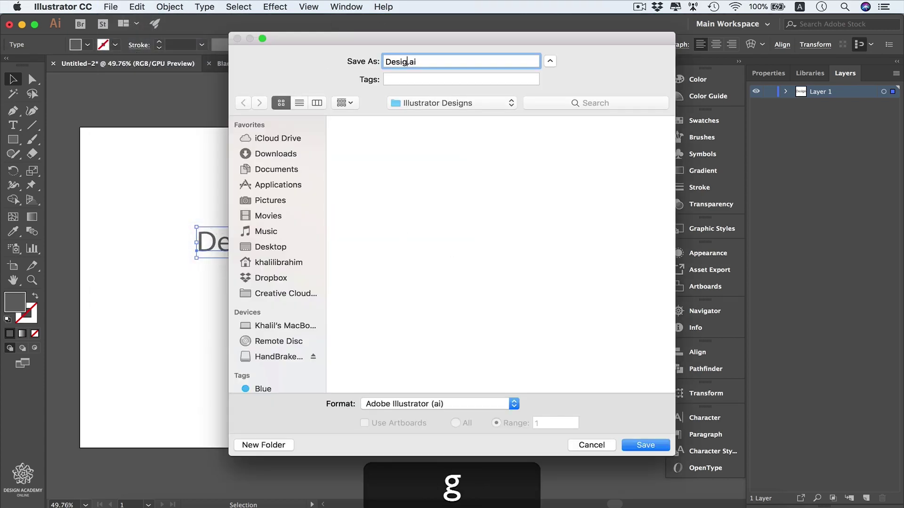
key("BackSpace")
key("BackSpace")
key("BackSpace")
type("ype")
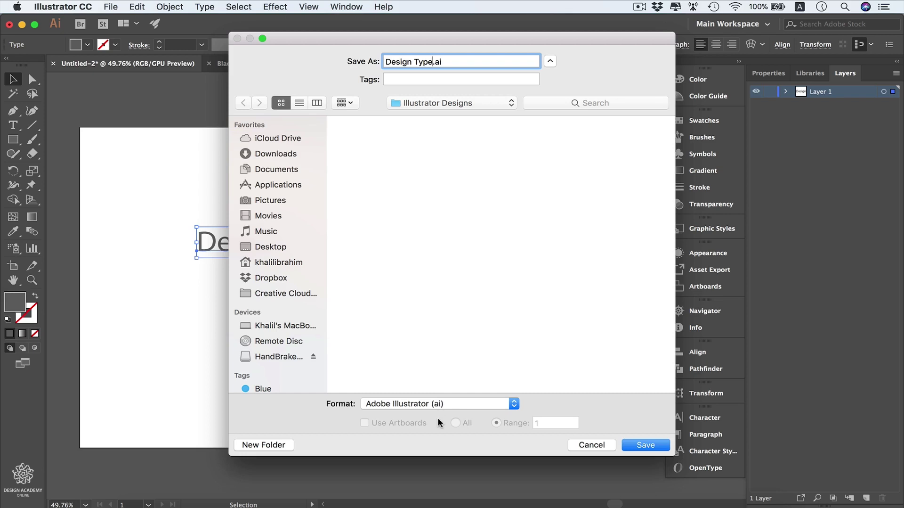
left_click(516, 404)
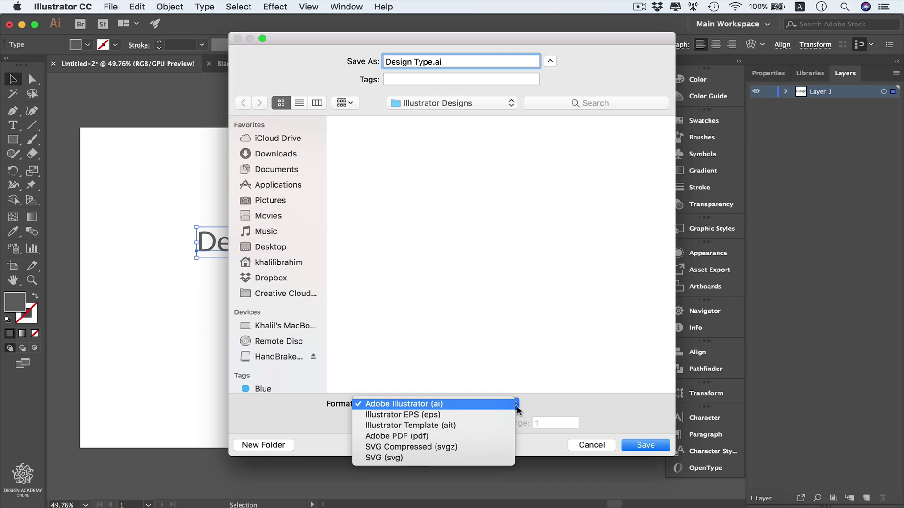
left_click(639, 442)
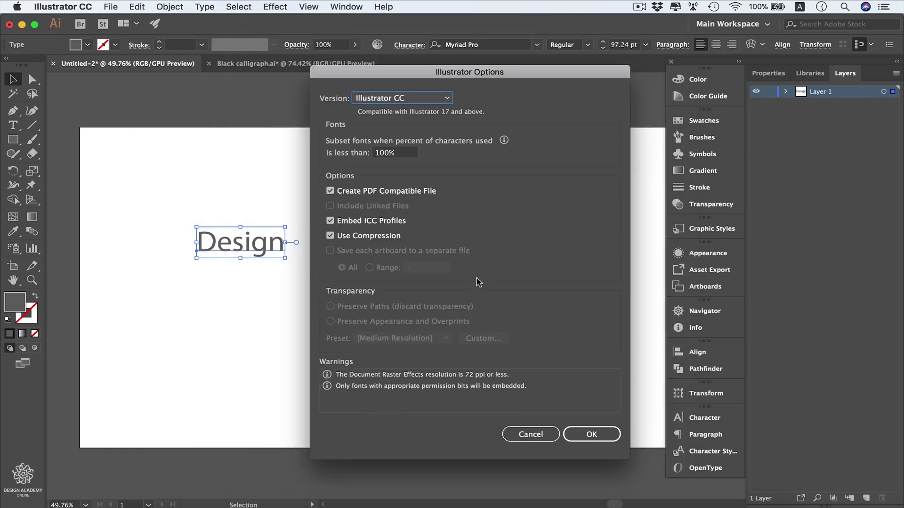
Choose Illustrator CC as the file version and accept the Illustrator save options
left_click(448, 98)
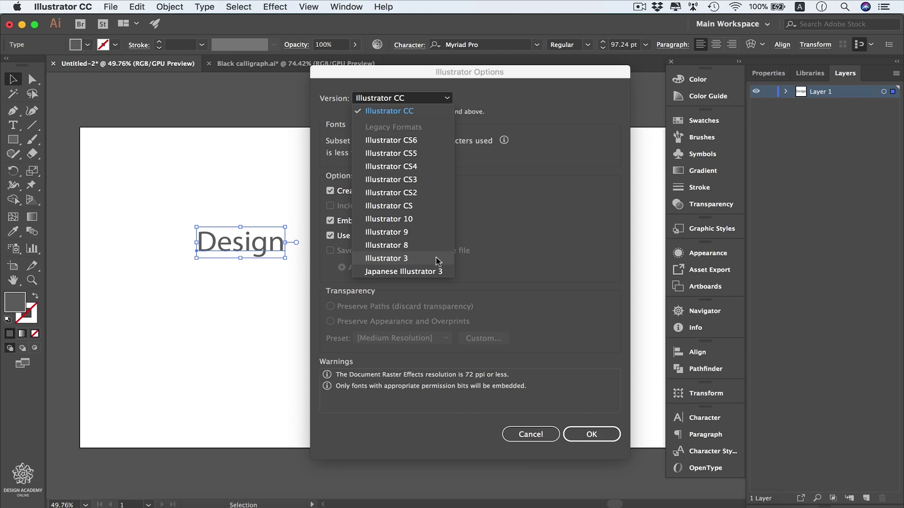
left_click(419, 111)
left_click(599, 431)
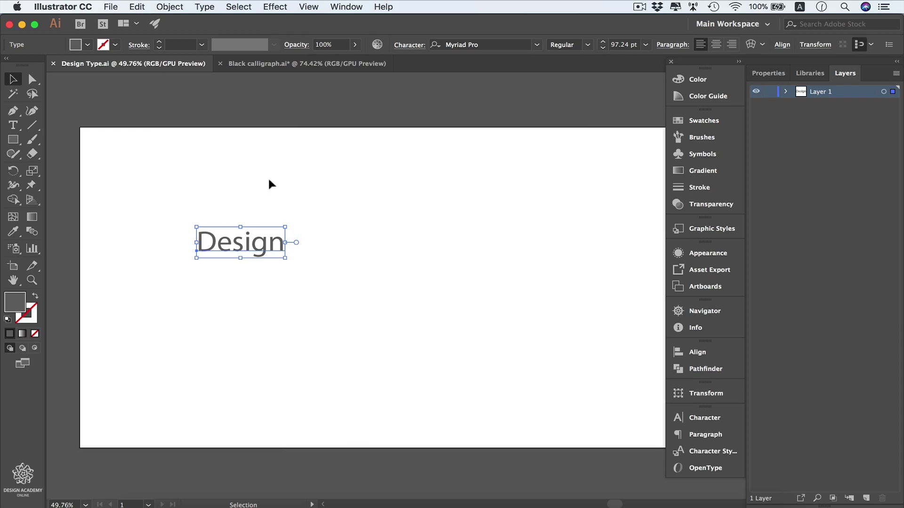
Recolour the Design text with a magenta fill swatch and save the change to the existing file
left_click(87, 45)
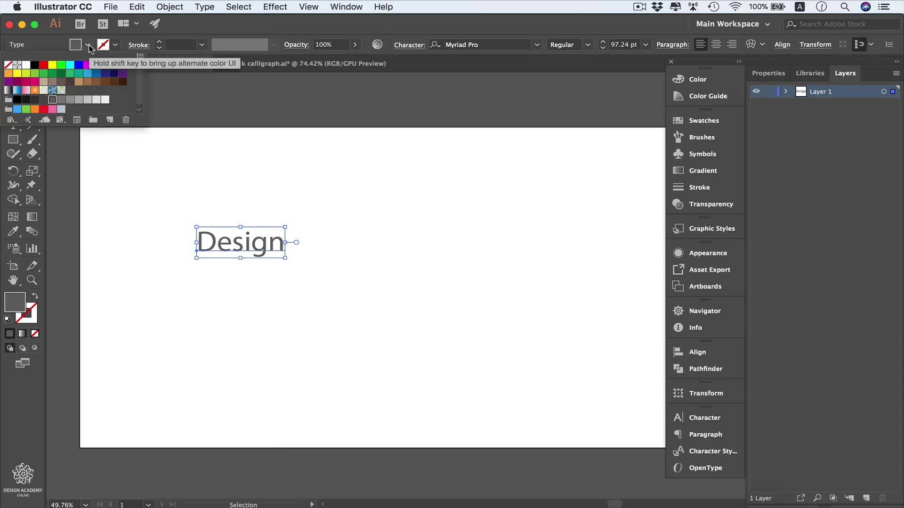
left_click(35, 81)
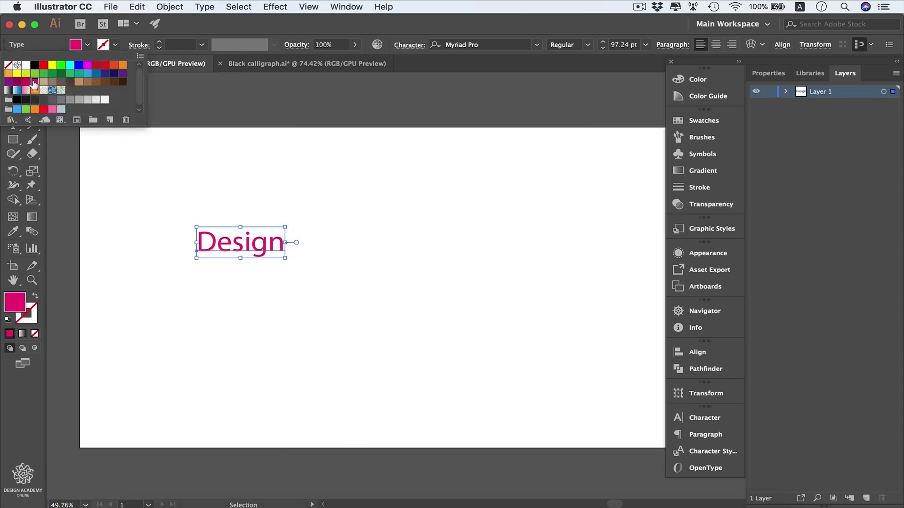
left_click(216, 107)
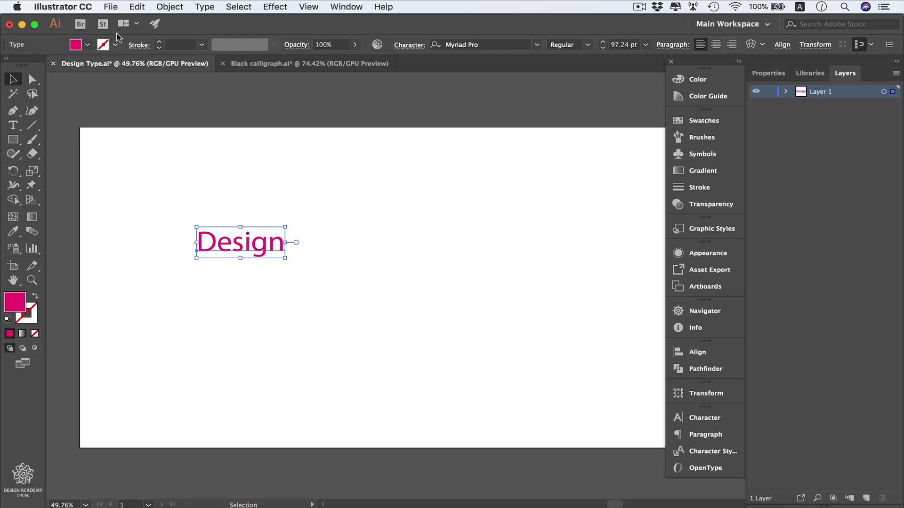
left_click(111, 8)
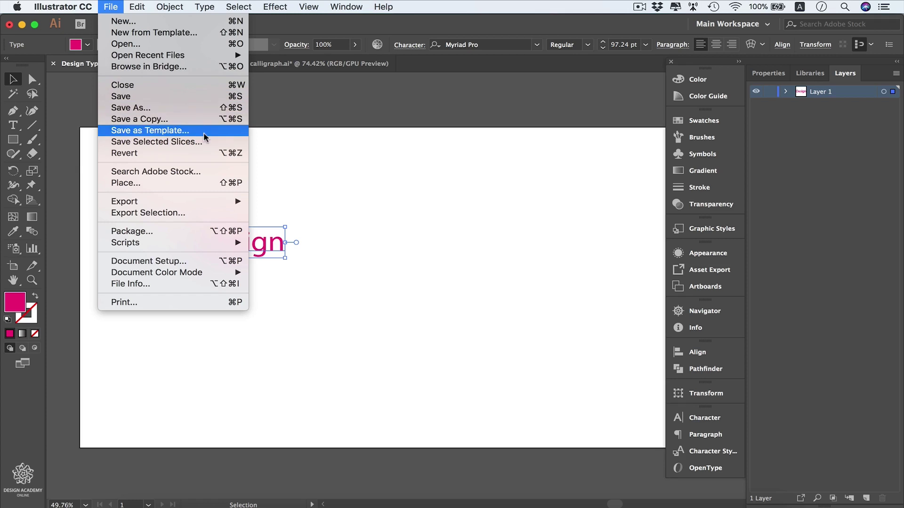
left_click(209, 96)
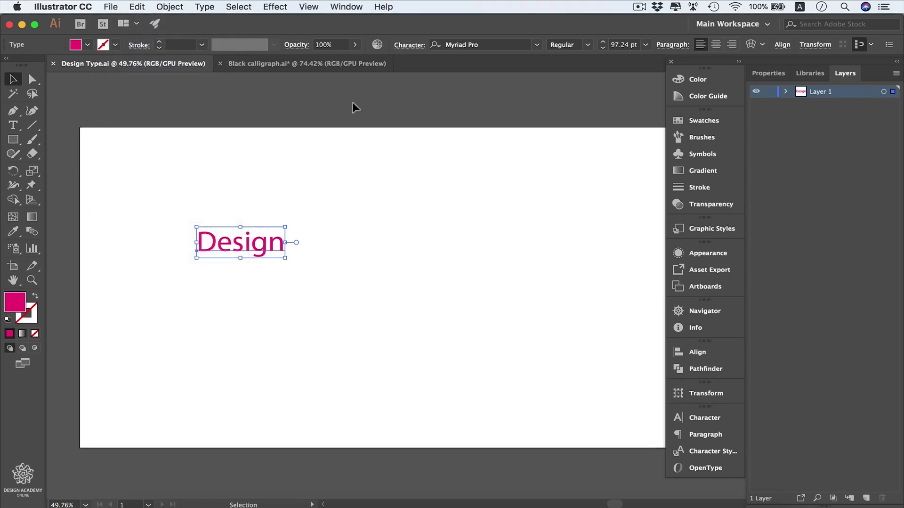